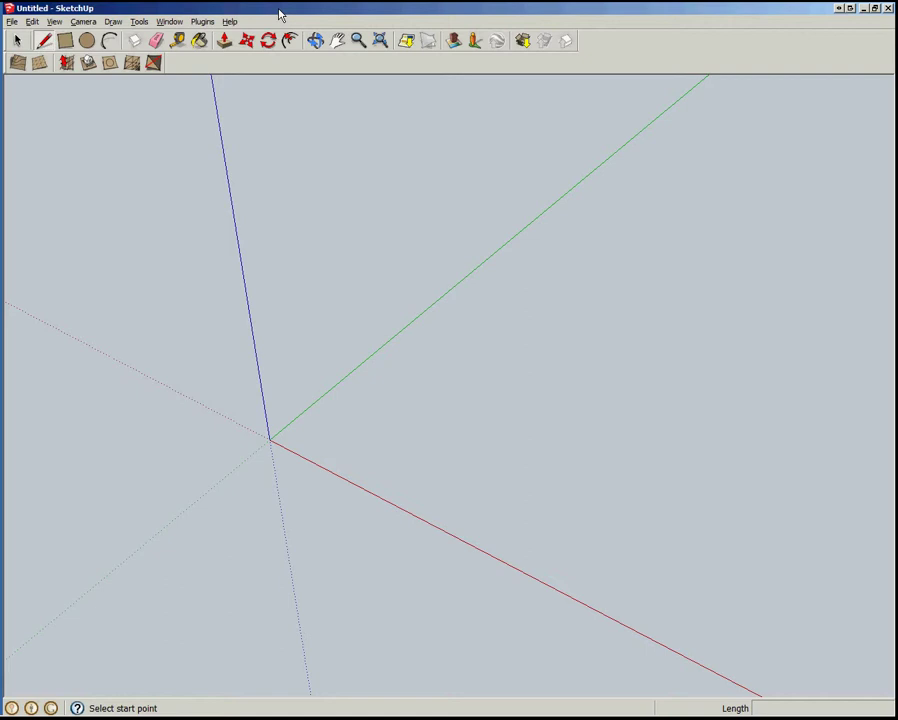
Draw a six-sided polygon centred on the origin with a 30-inch radius and one corner on the green axis
left_click(82, 21)
mouse_move(113, 24)
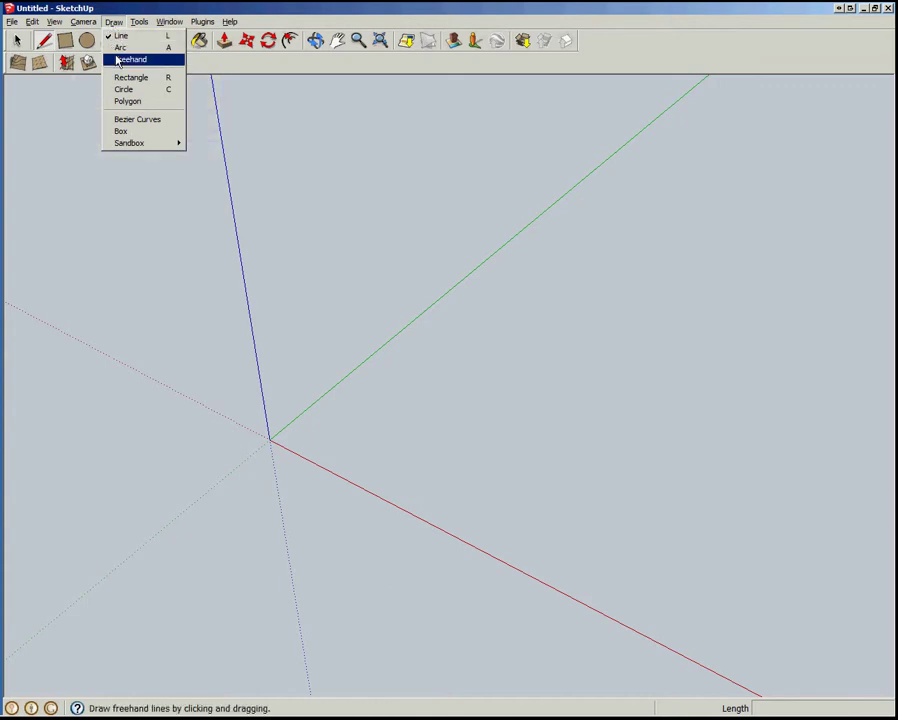
left_click(132, 101)
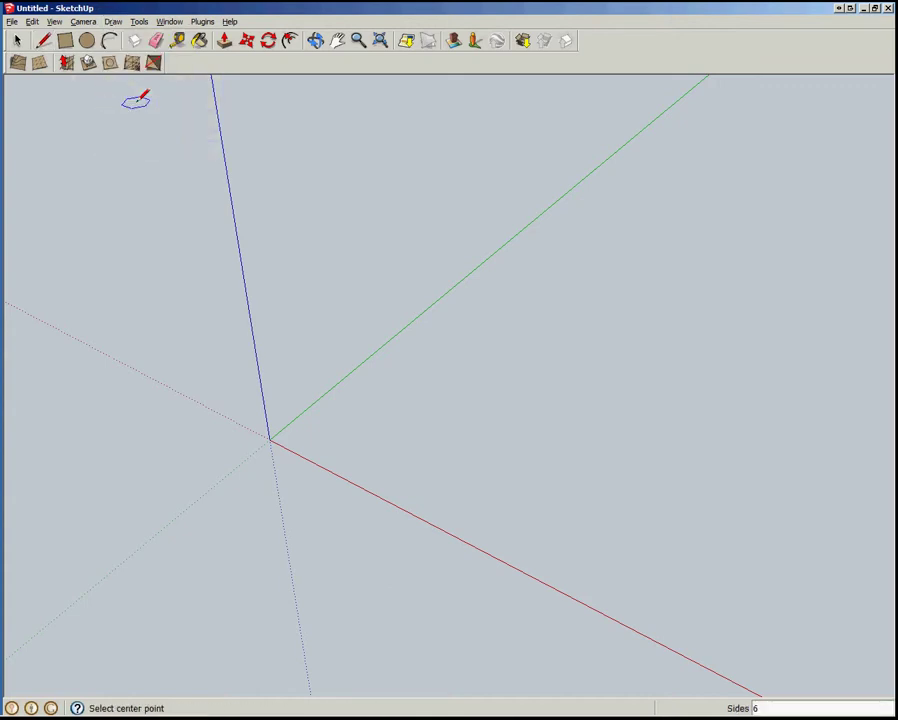
left_click(272, 436)
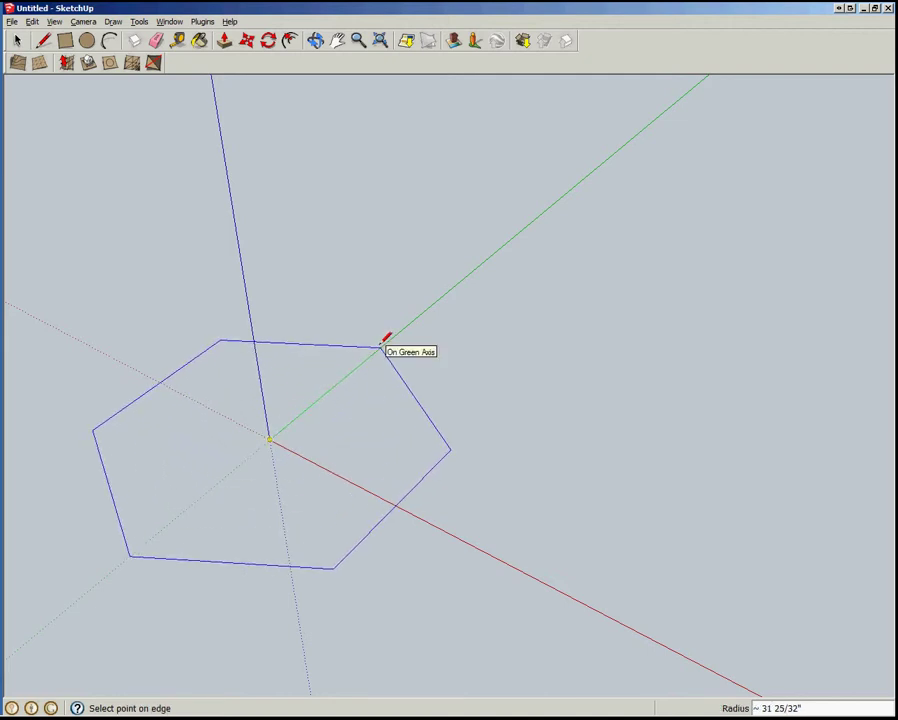
type("30")
key("Return")
key("space")
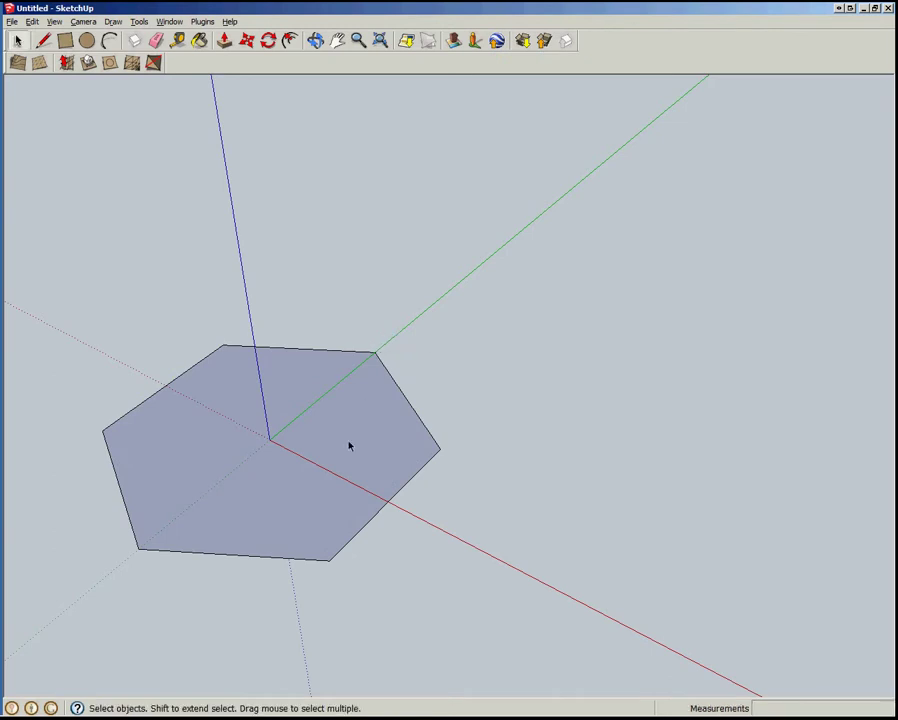
Push/Pull the hexagon face upward to form a thin slab
left_click(349, 442)
key("p")
left_click(349, 444)
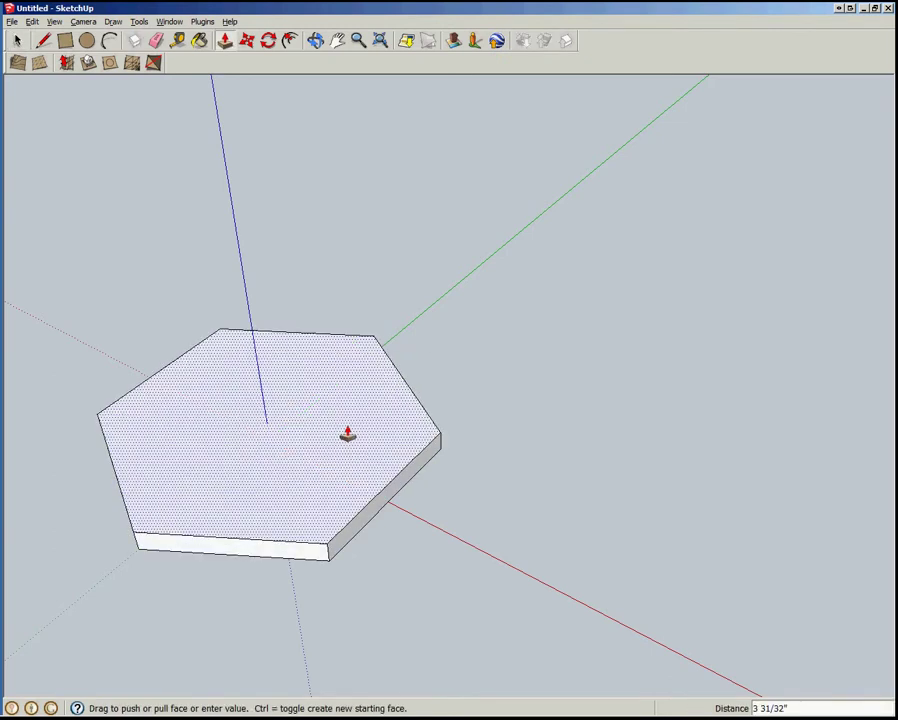
left_click(347, 430)
key("space")
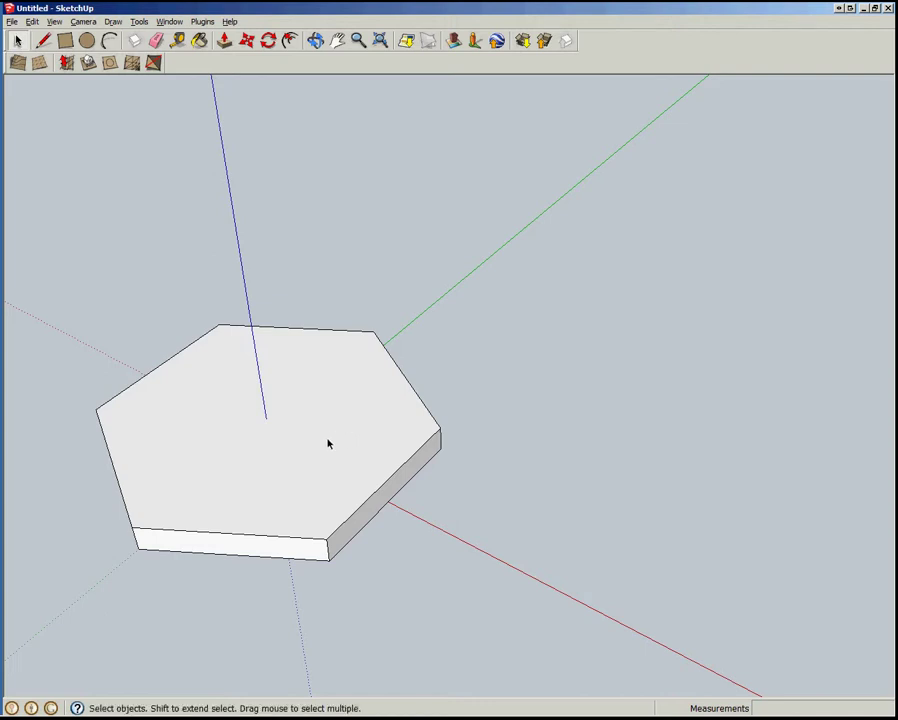
Select the whole hexagonal slab and make it a component named hex
triple_click(328, 443)
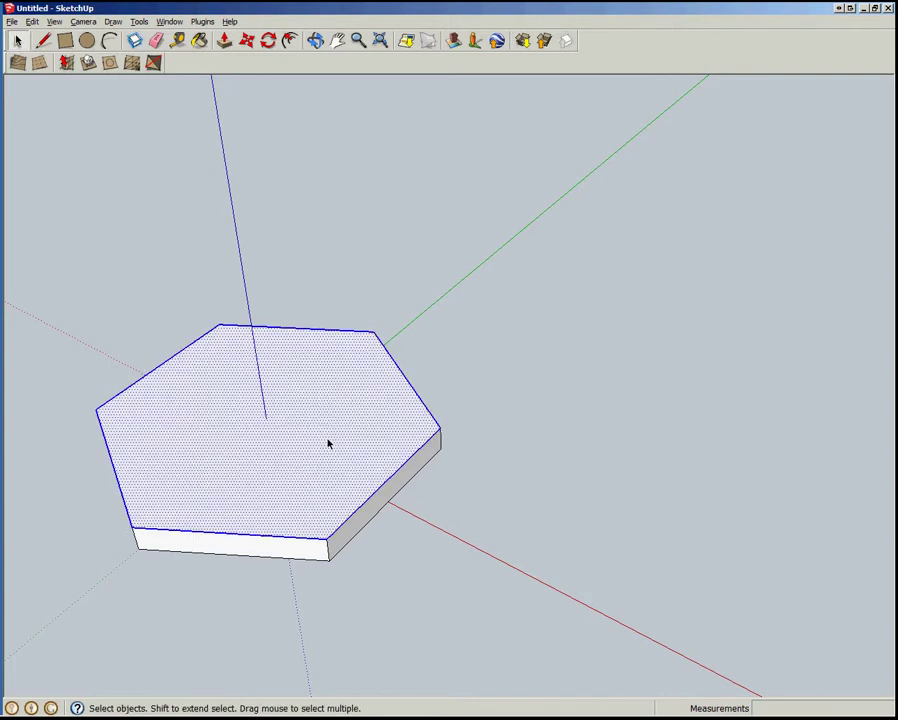
type("ghex")
key("Return")
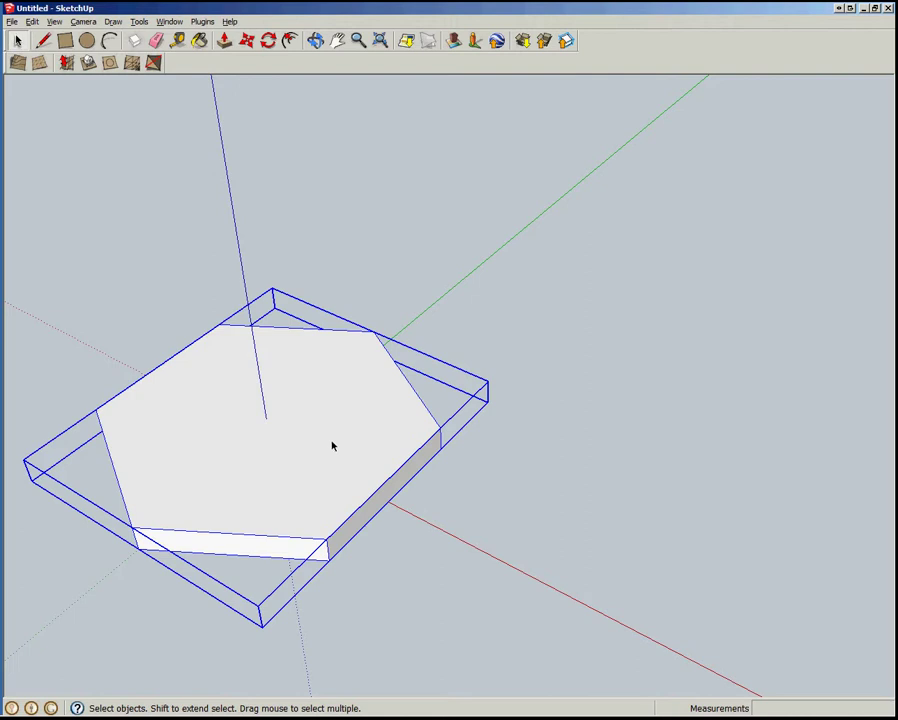
Open the hex component for editing and draw a three-sided polygon of about 8 1/2" radius on its top face, pointing along the green axis
double_click(332, 446)
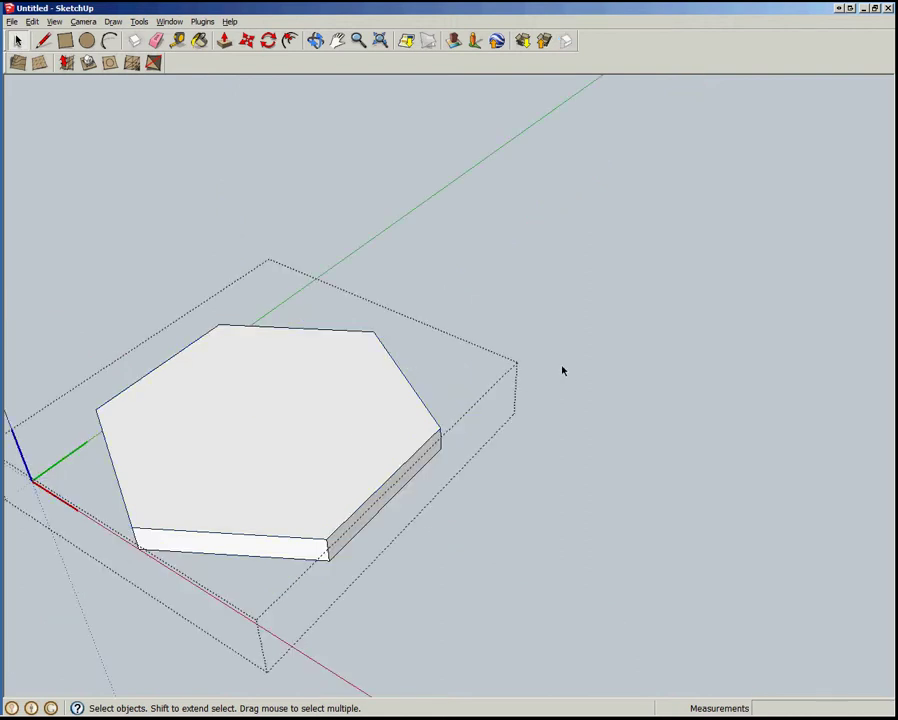
left_click(139, 21)
mouse_move(113, 21)
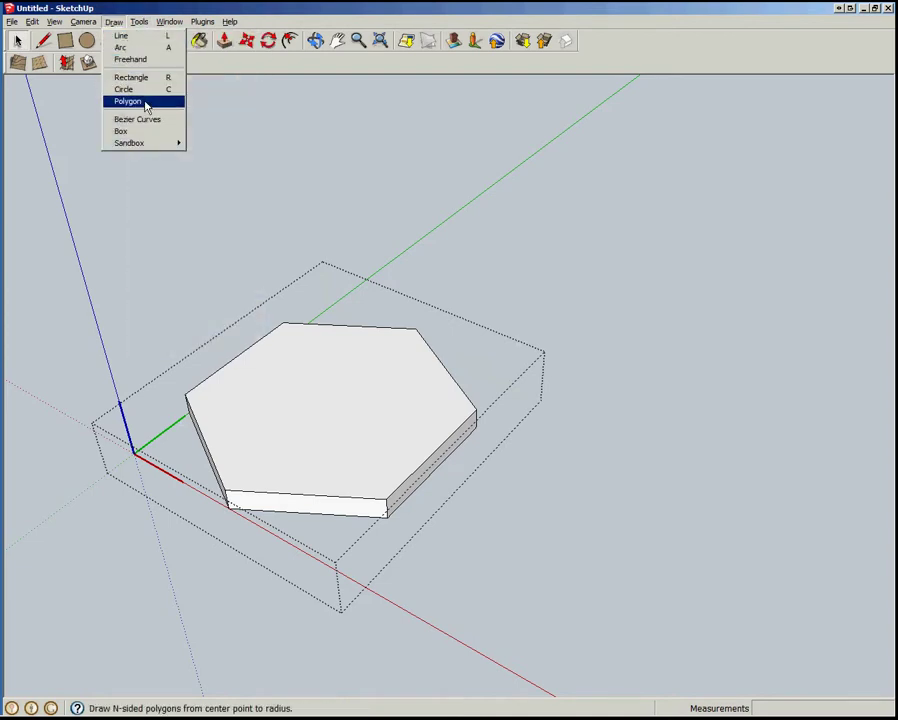
left_click(145, 103)
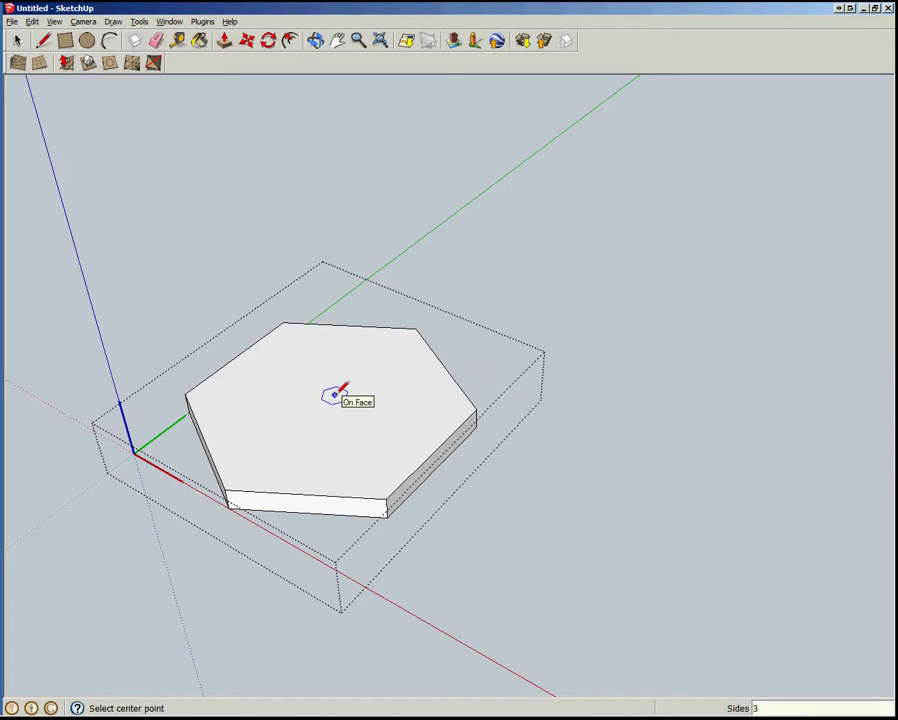
type("3s")
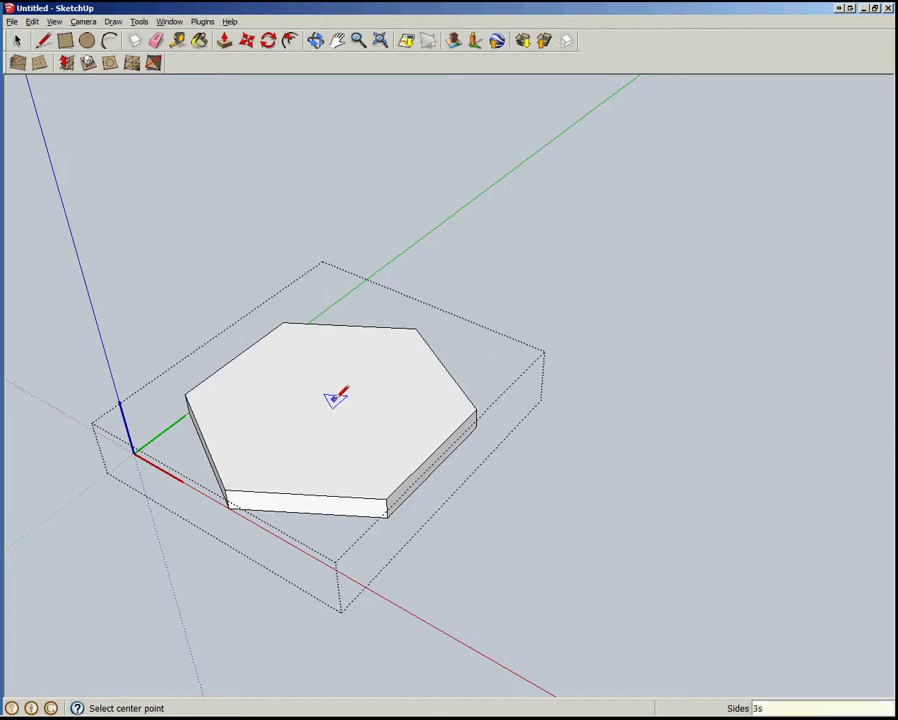
left_click(336, 396)
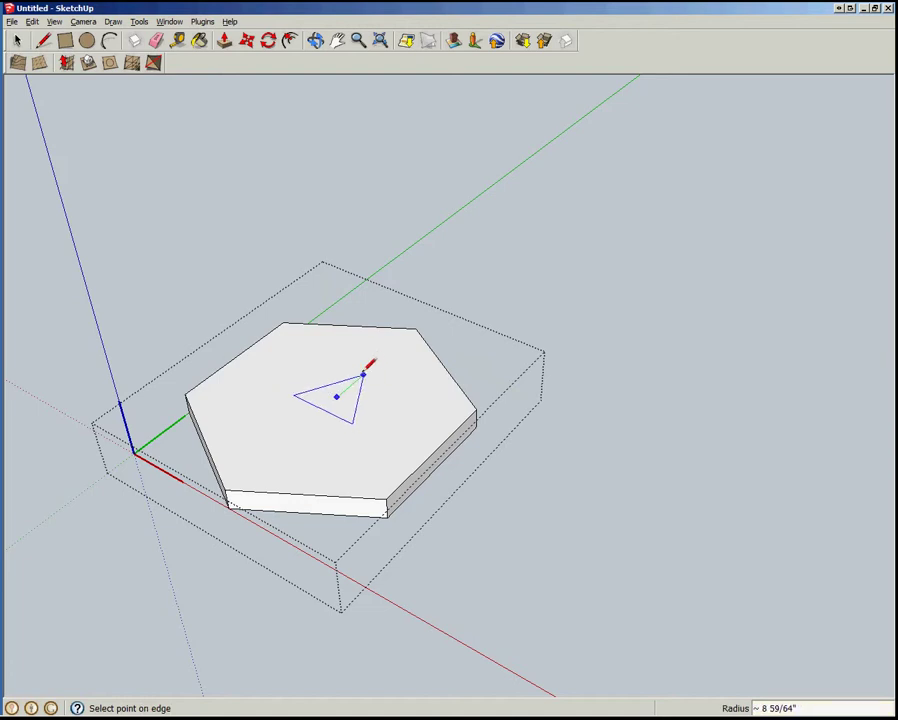
left_click(362, 376)
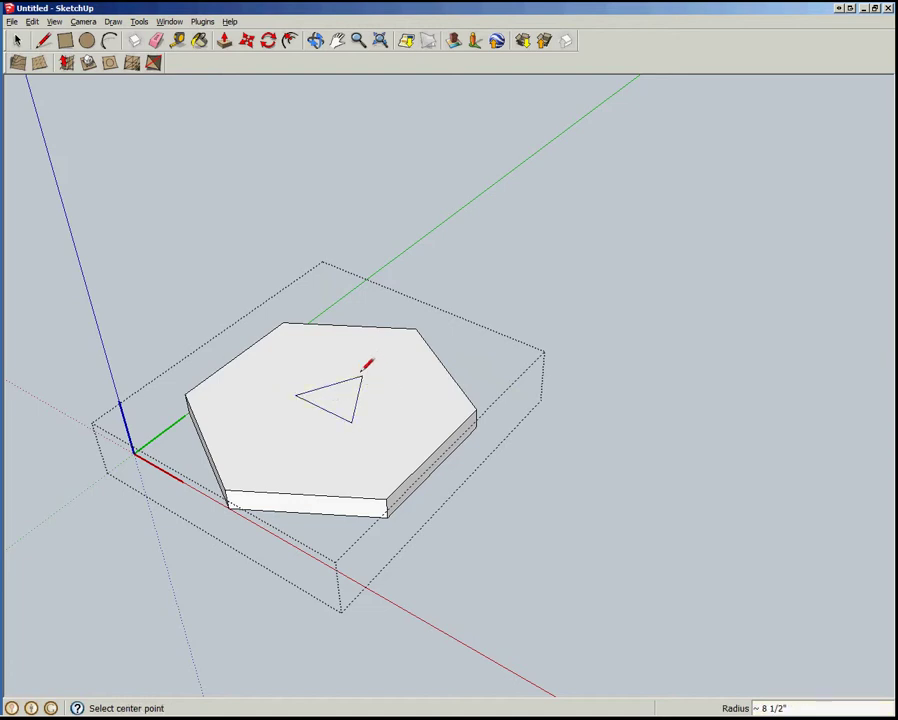
Draw a rectangle against the triangle's base, as wide as the base, to complete an arrow shape
key("r")
left_click(351, 421)
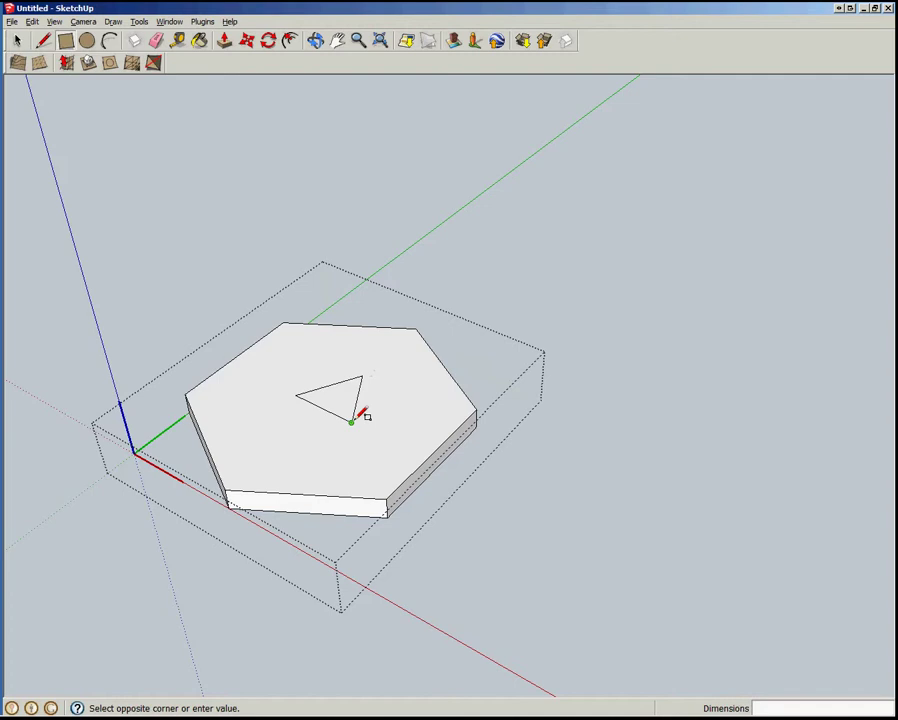
left_click(275, 417)
Paint the triangle and rectangle faces black with Color_009 and finish editing the component
key("space")
left_click(318, 415)
left_click(335, 400, "shift")
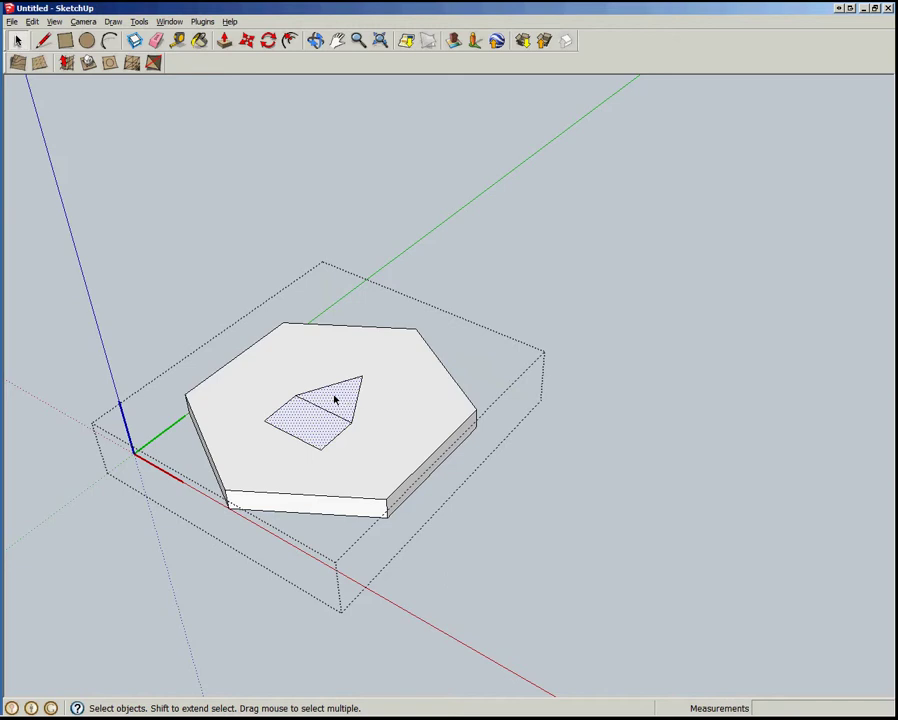
key("b")
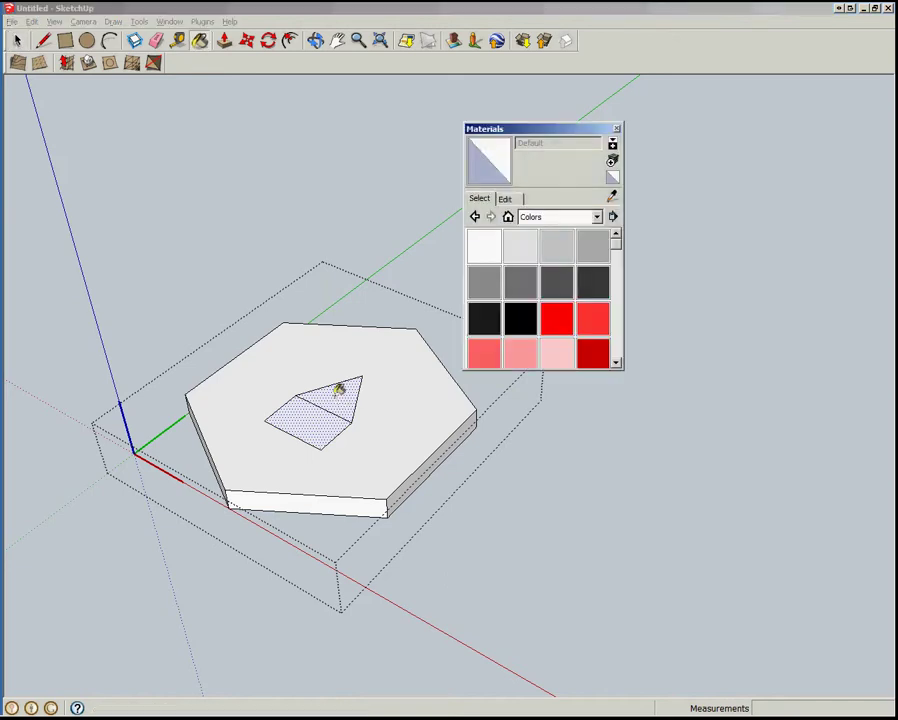
left_click(510, 325)
left_click(342, 392)
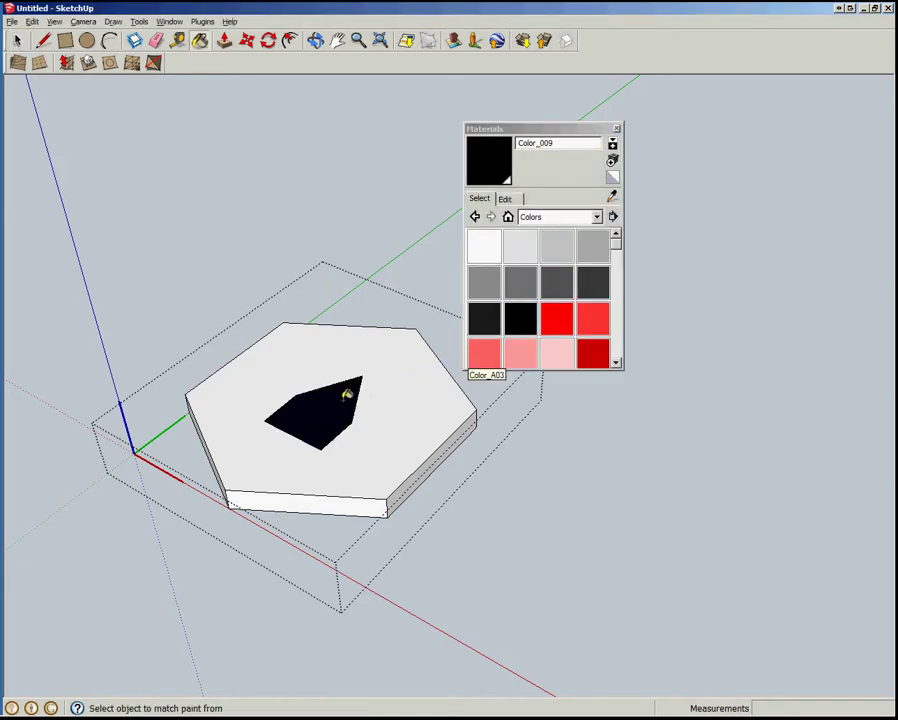
left_click(617, 128)
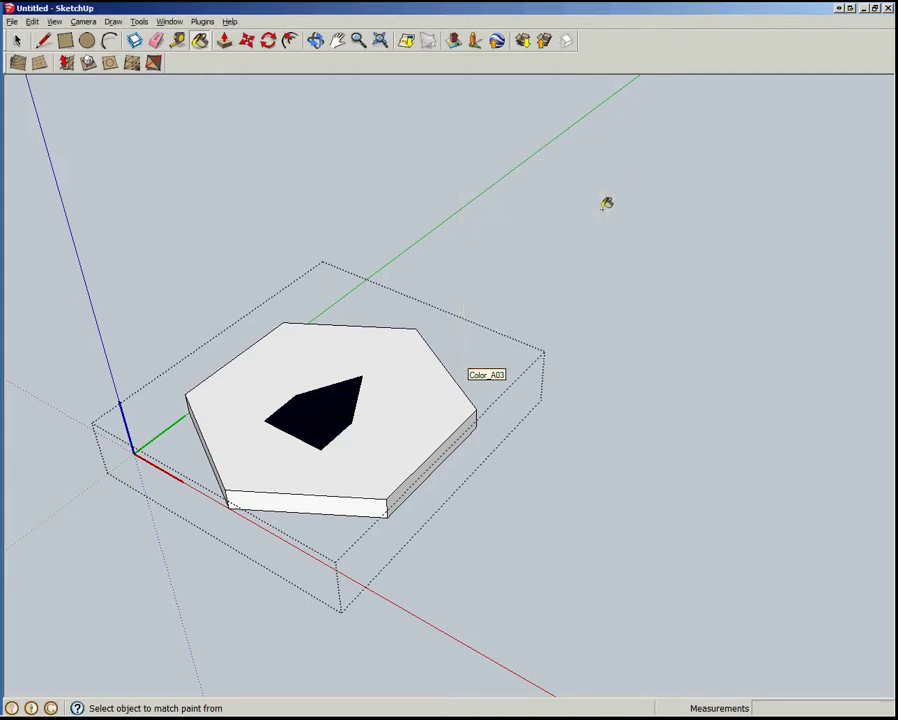
key("space")
left_click(600, 214)
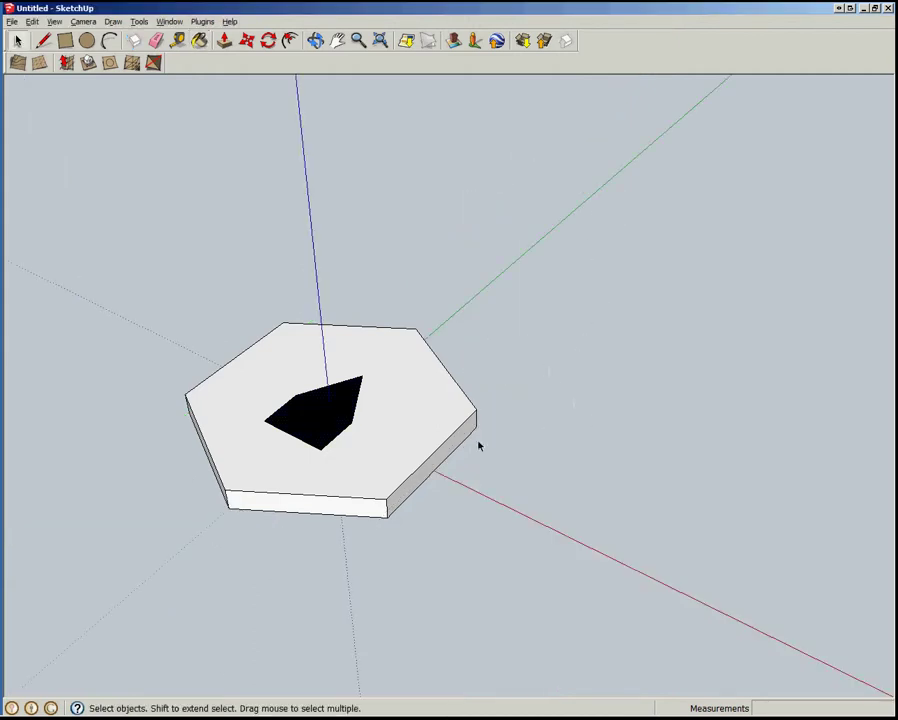
left_click(404, 456)
left_click(625, 496)
key("q")
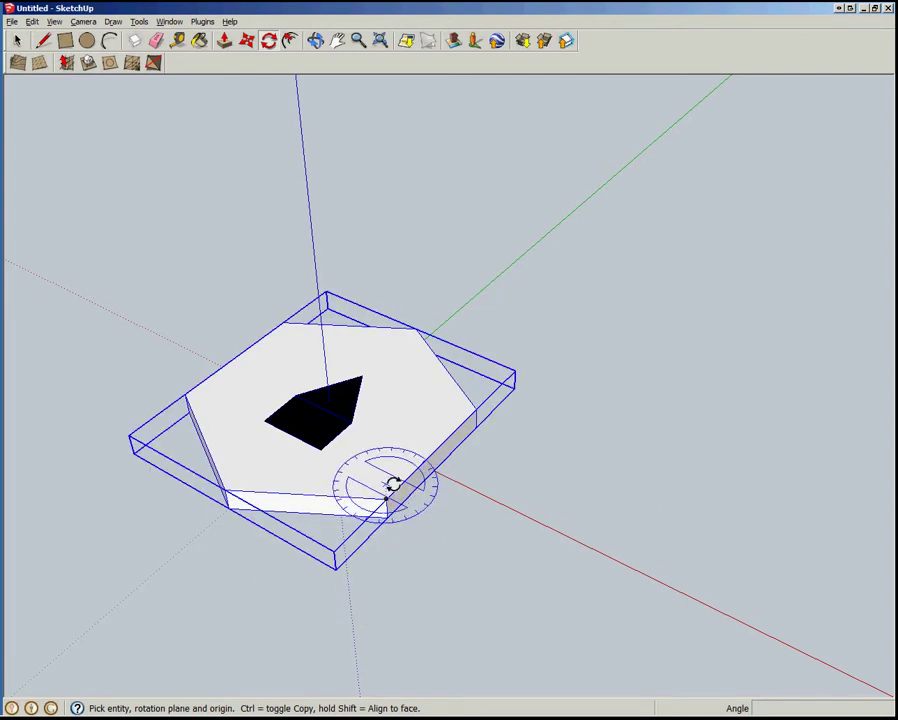
key("space")
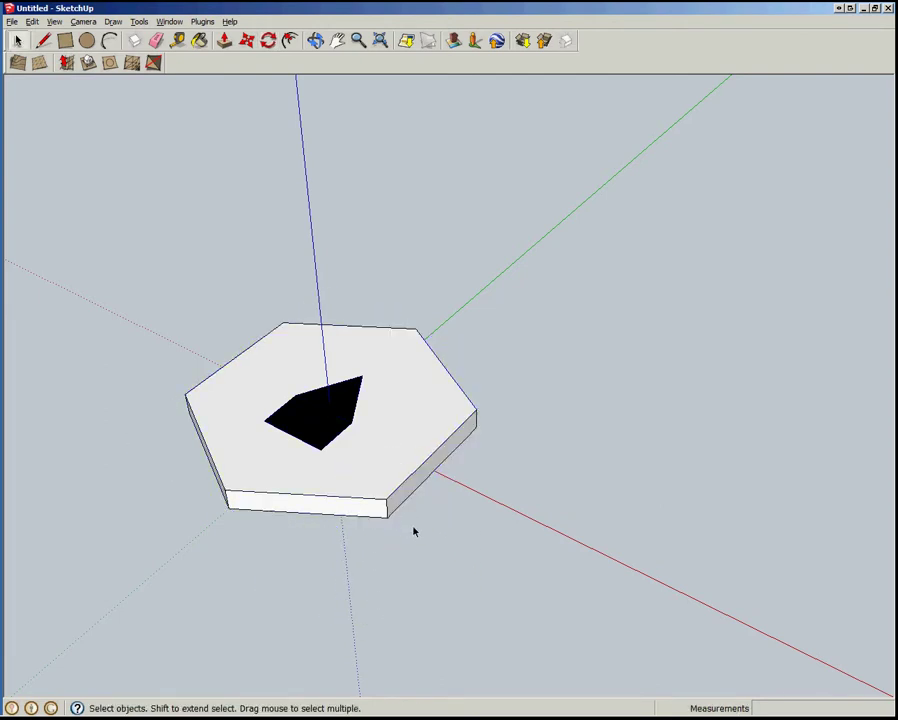
left_click(387, 512)
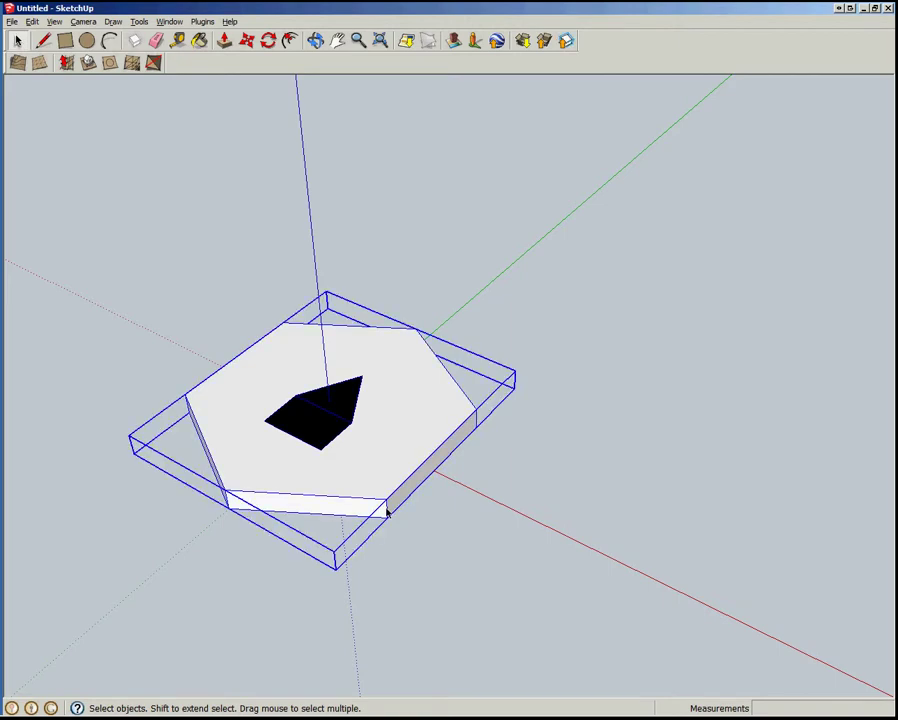
double_click(387, 512)
scroll(387, 512, "up", 5)
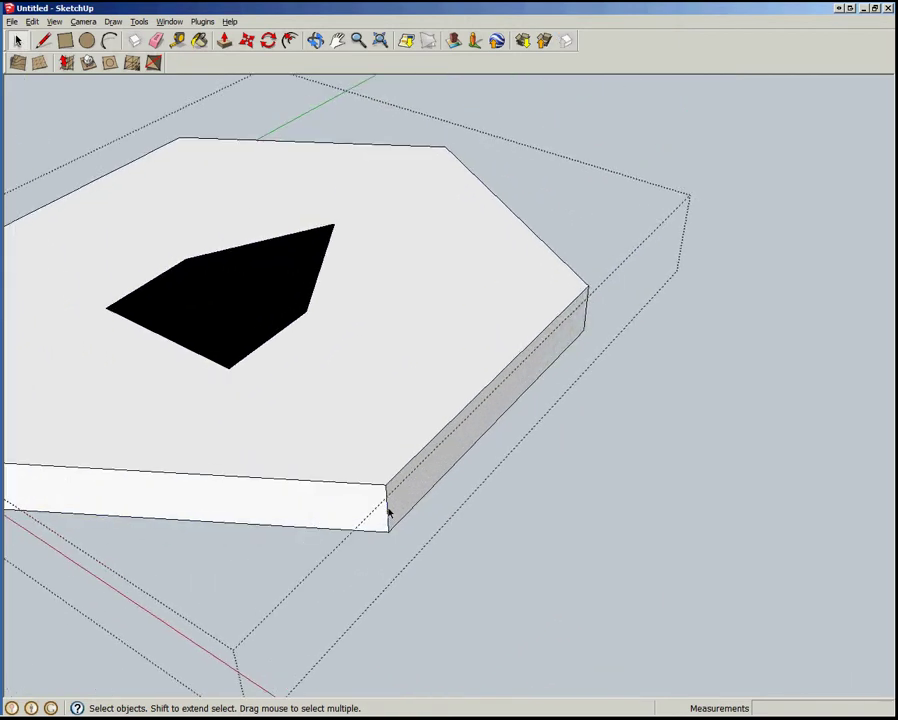
left_click(387, 510)
scroll(387, 512, "down", 6)
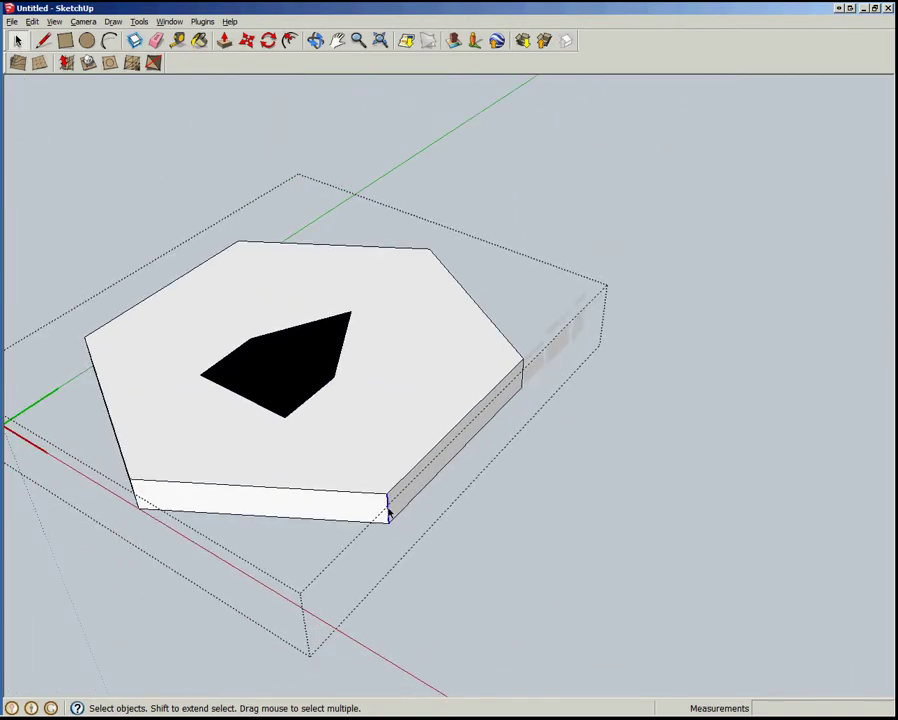
middle_click_drag(472, 548, 438, 550)
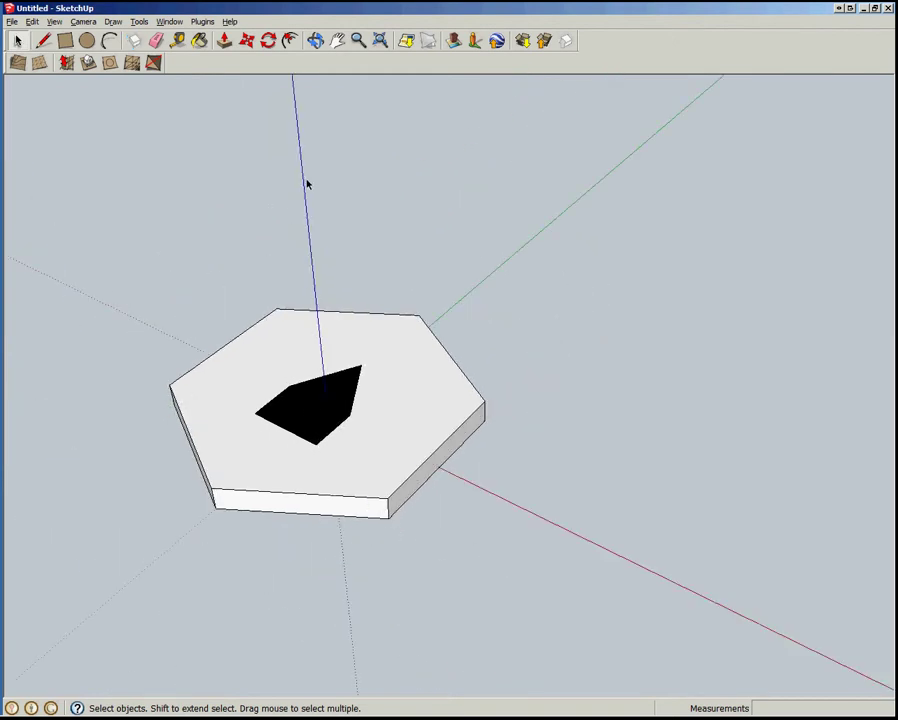
Switch the camera from perspective to parallel projection
left_click(52, 22)
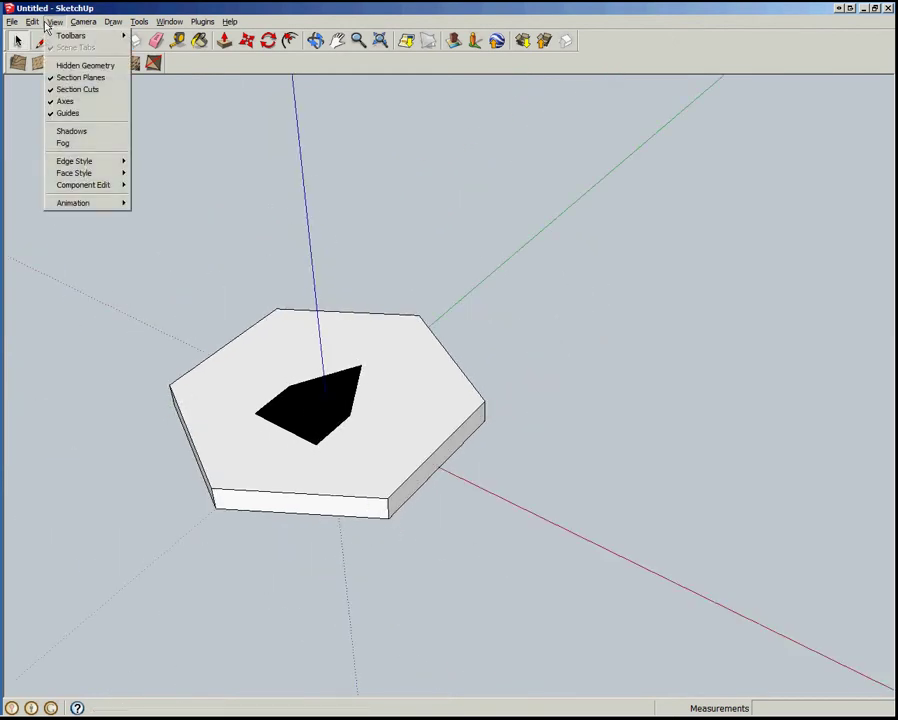
mouse_move(83, 22)
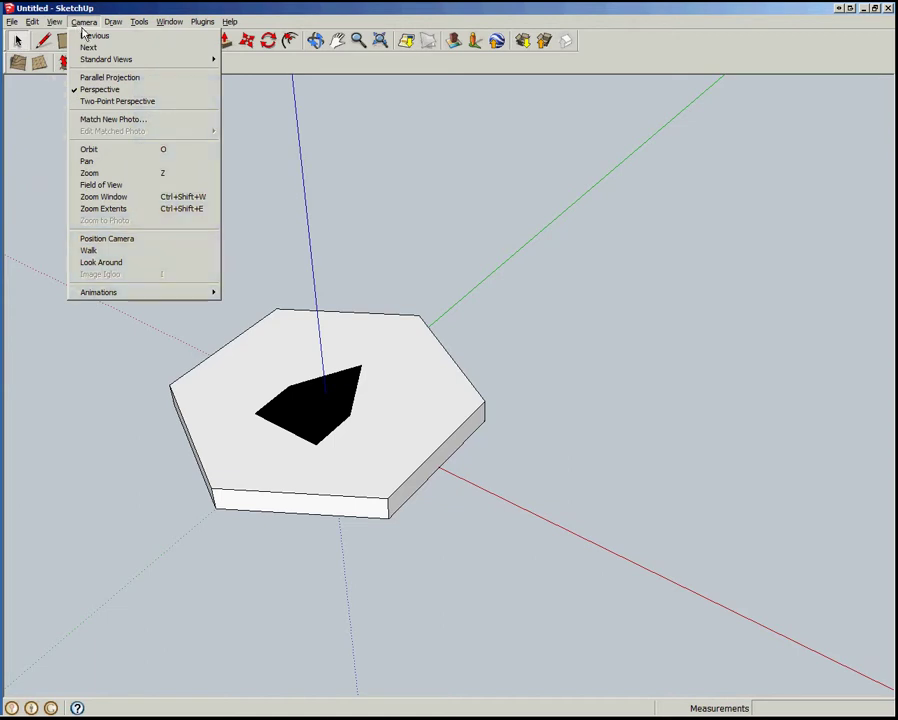
left_click(107, 79)
scroll(409, 462, "up", 2)
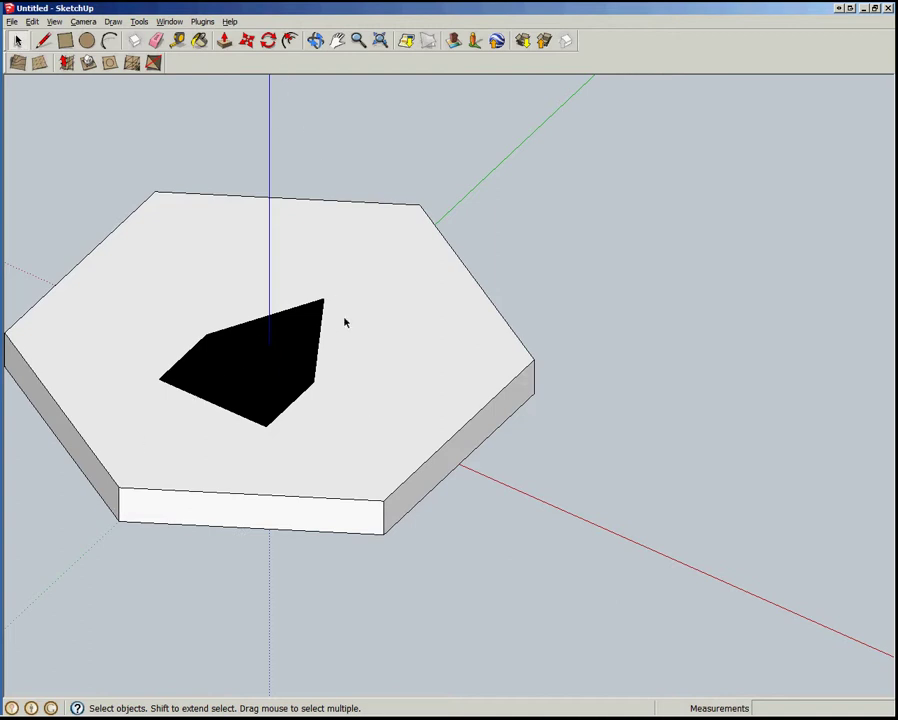
left_click(384, 514)
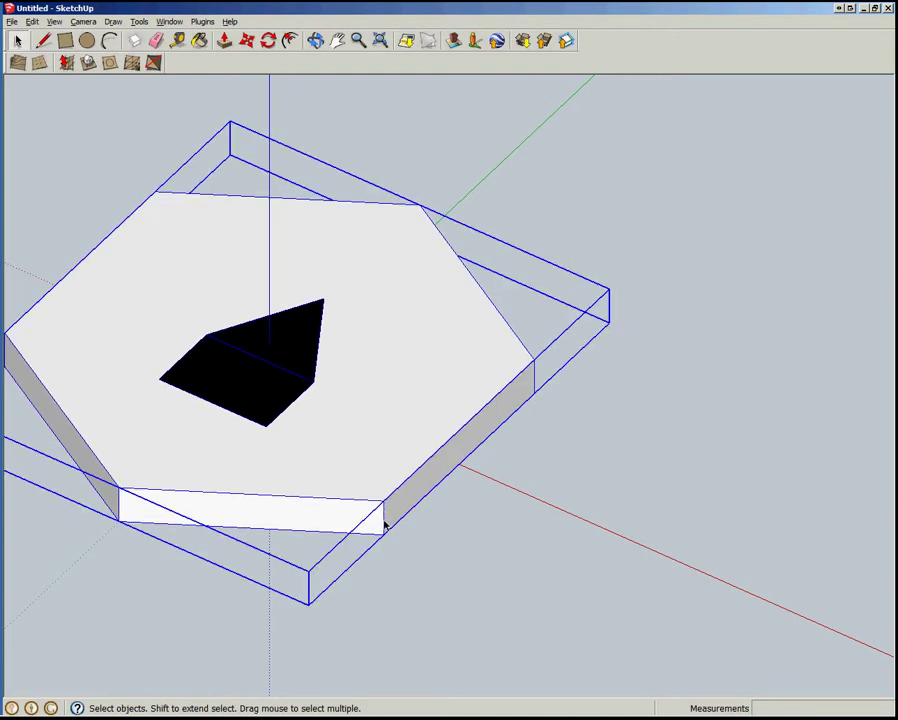
key("q")
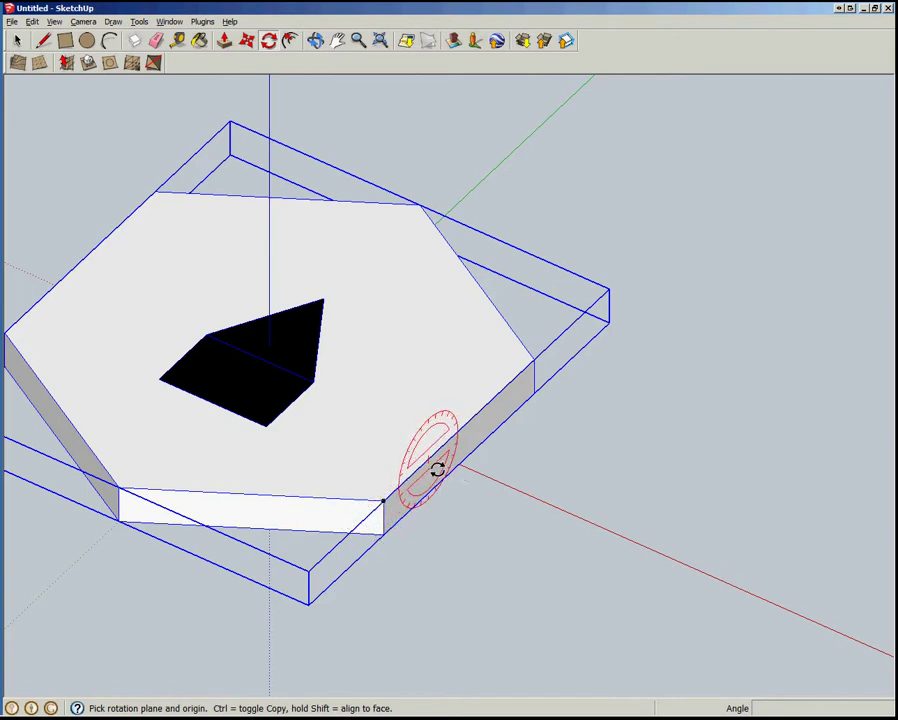
scroll(458, 455, "up", 2)
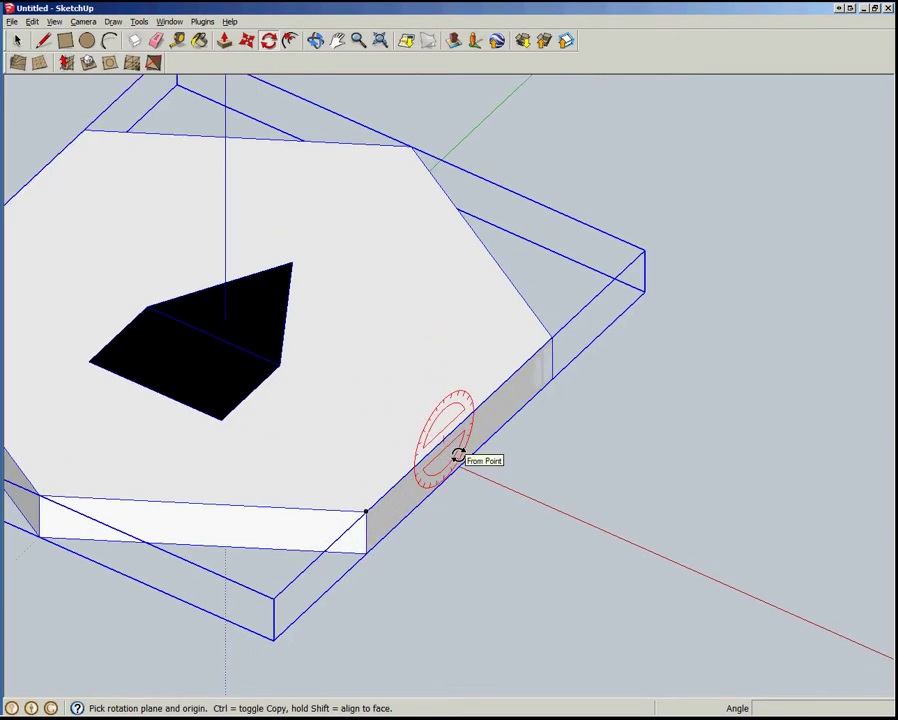
scroll(458, 455, "up", 1)
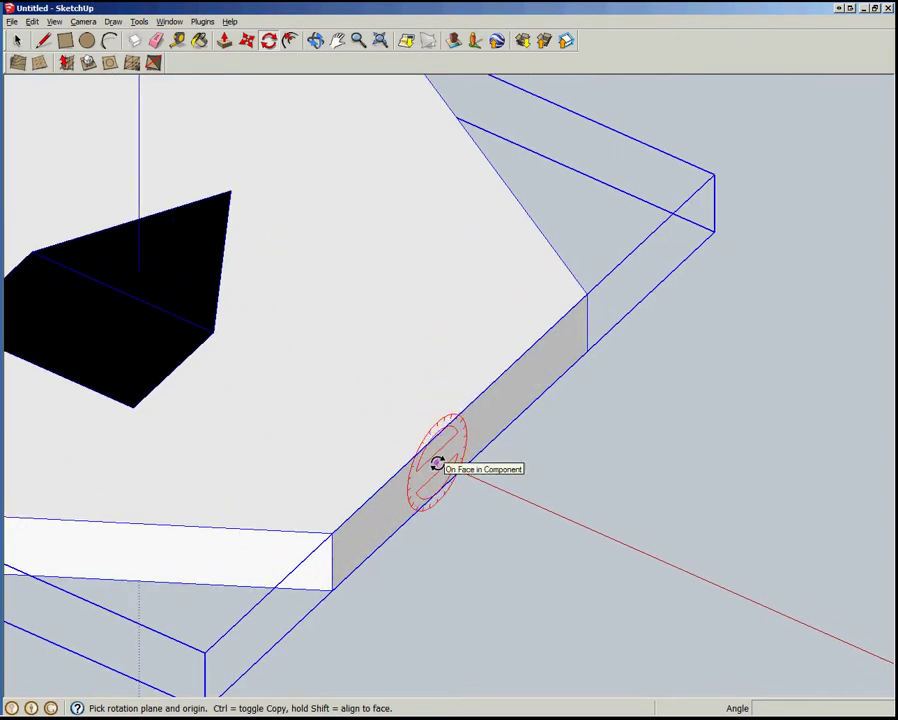
scroll(376, 384, "down", 1)
scroll(364, 384, "down", 2)
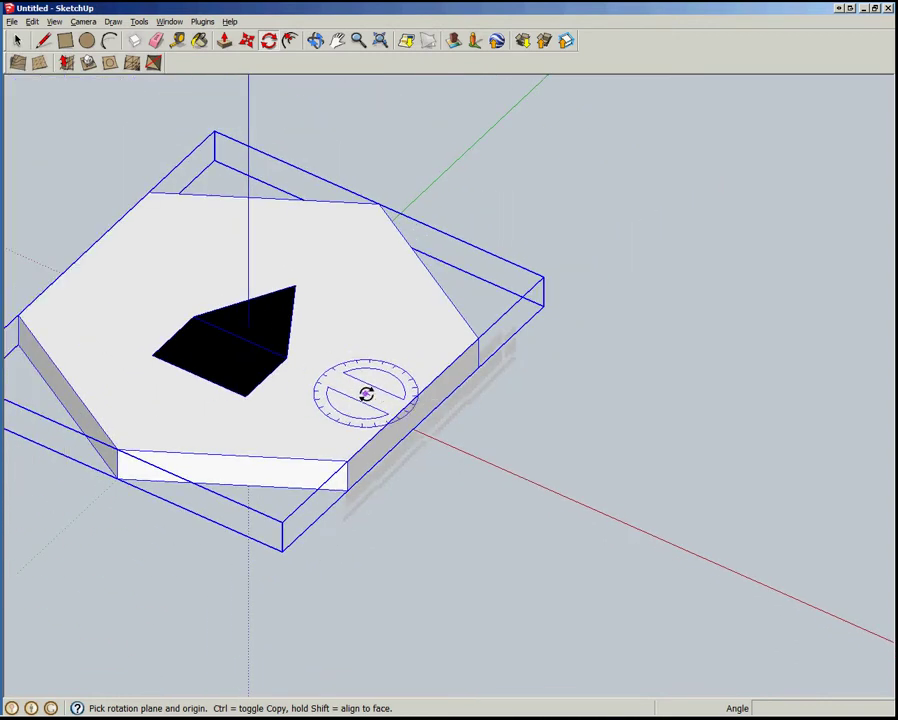
key("space")
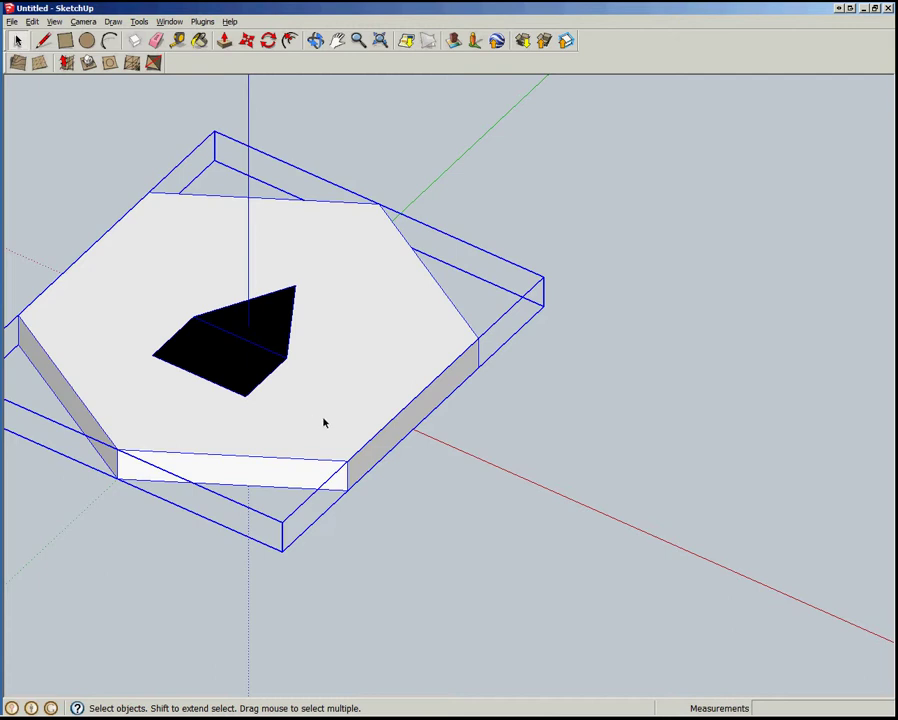
Move the hex component down the blue axis by about 5 13/64", bringing its top face level with the origin
key("m")
left_click(344, 462)
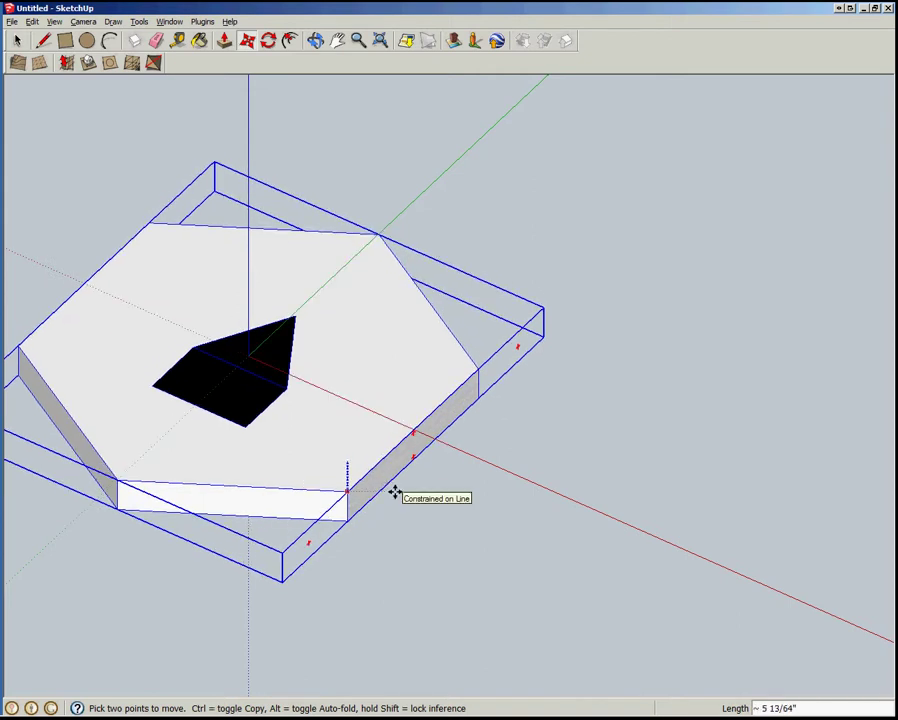
left_click(395, 491)
key("space")
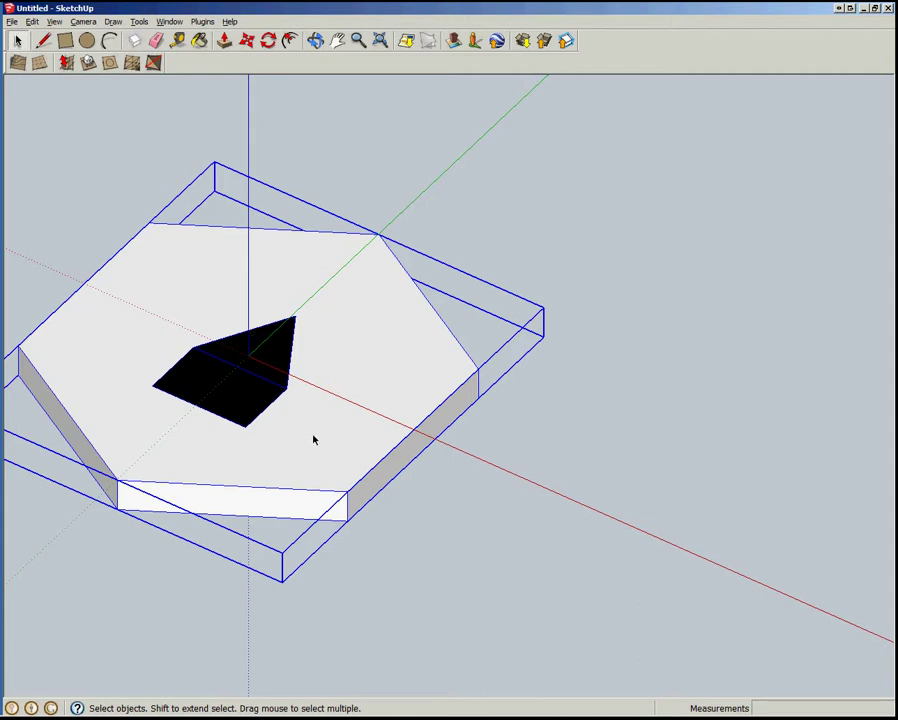
key("q")
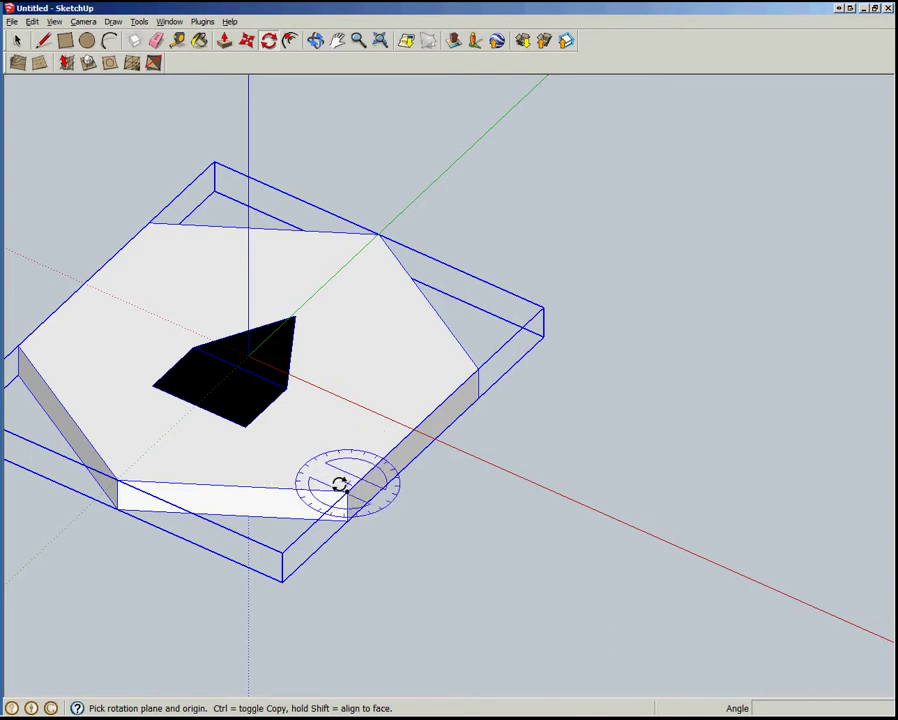
left_click(345, 490)
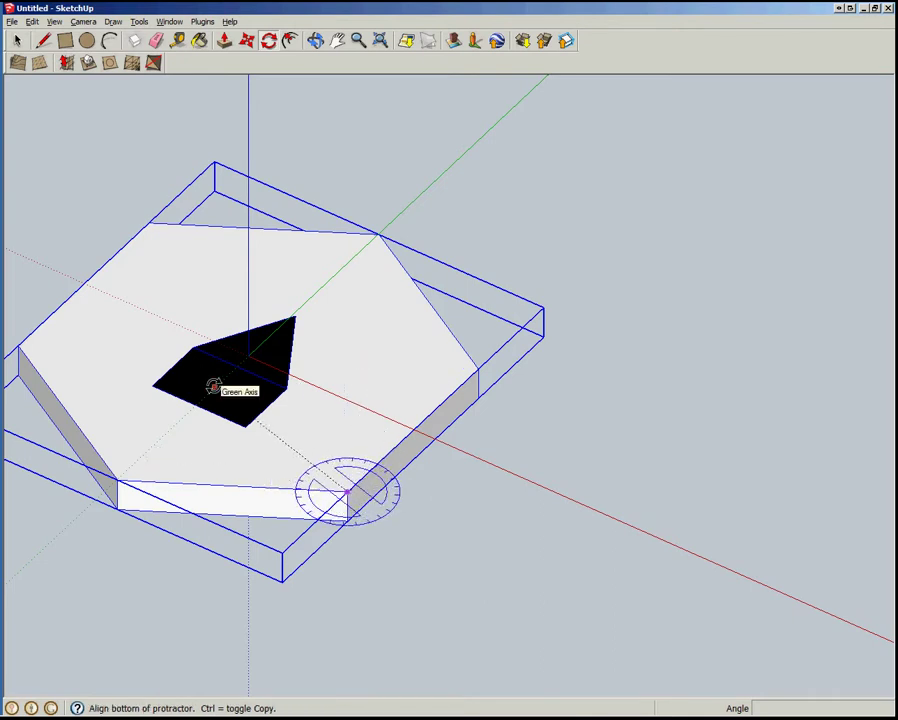
key("Escape")
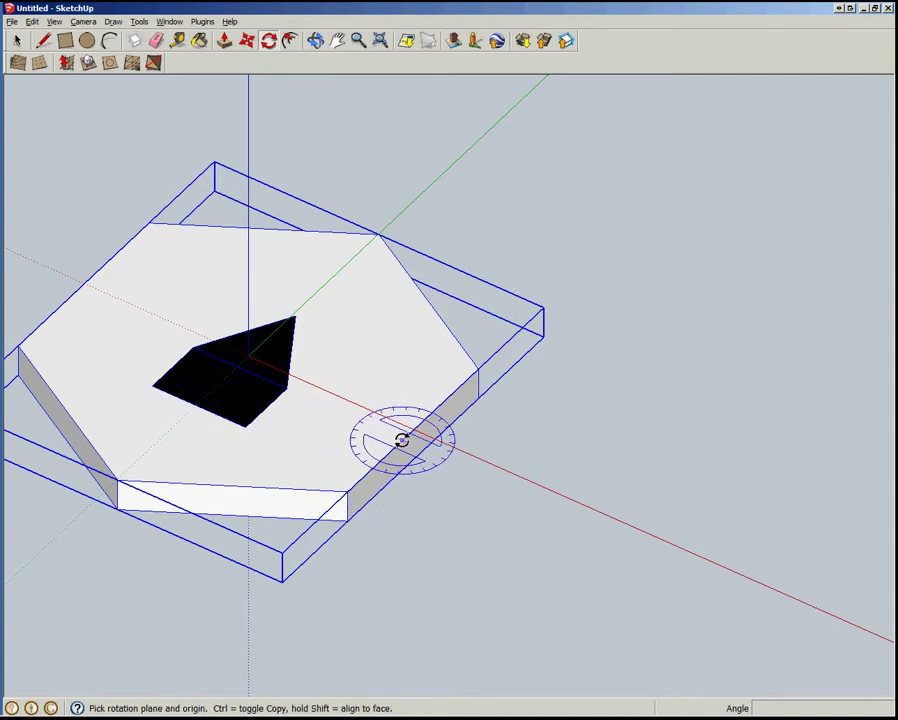
left_click(347, 489)
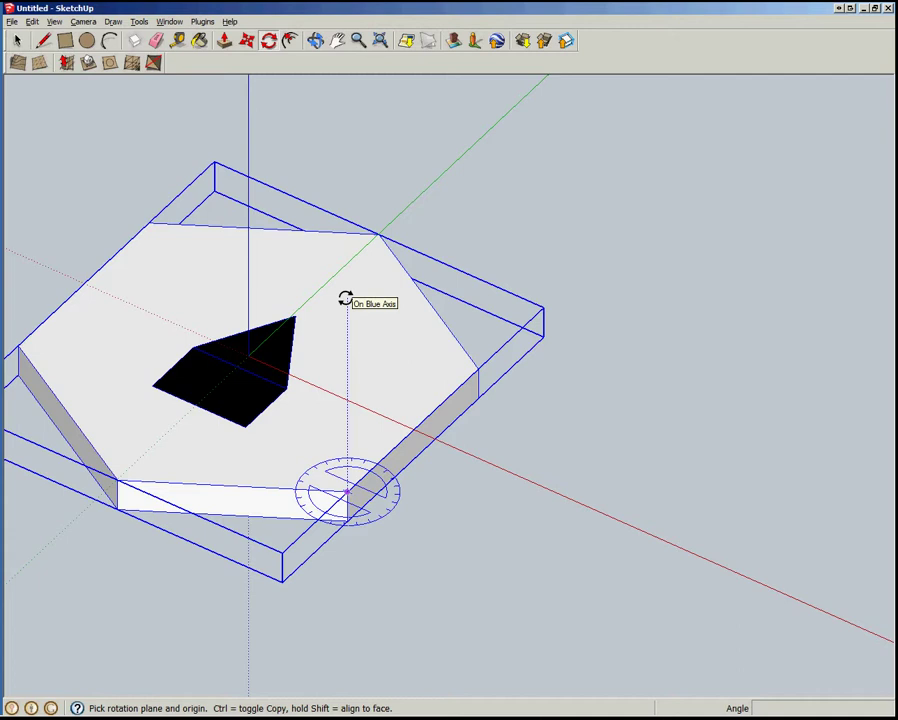
left_click_drag(345, 299, 233, 604)
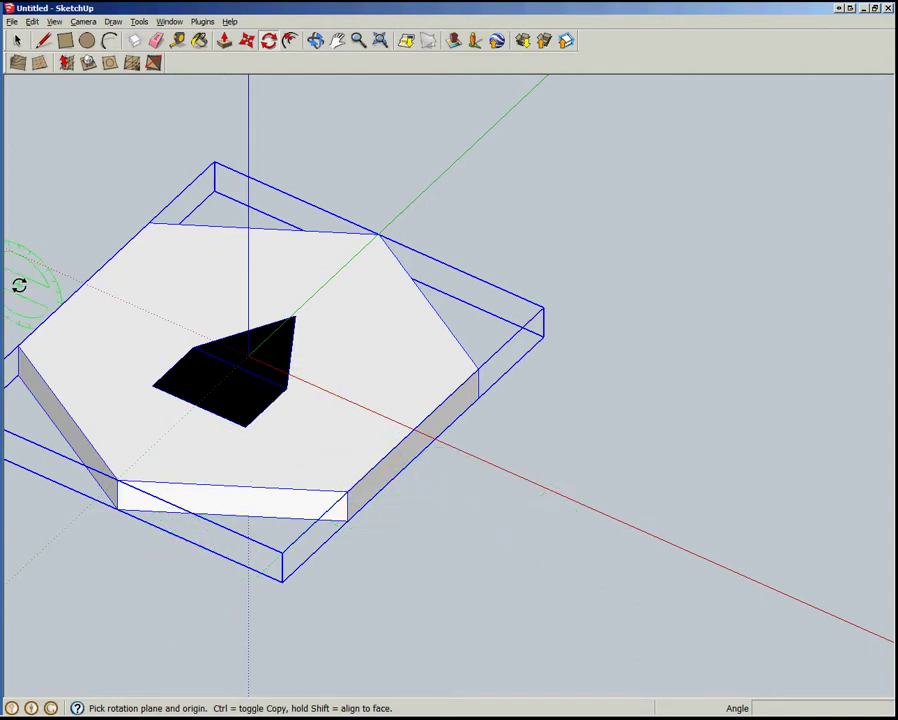
left_click(347, 406)
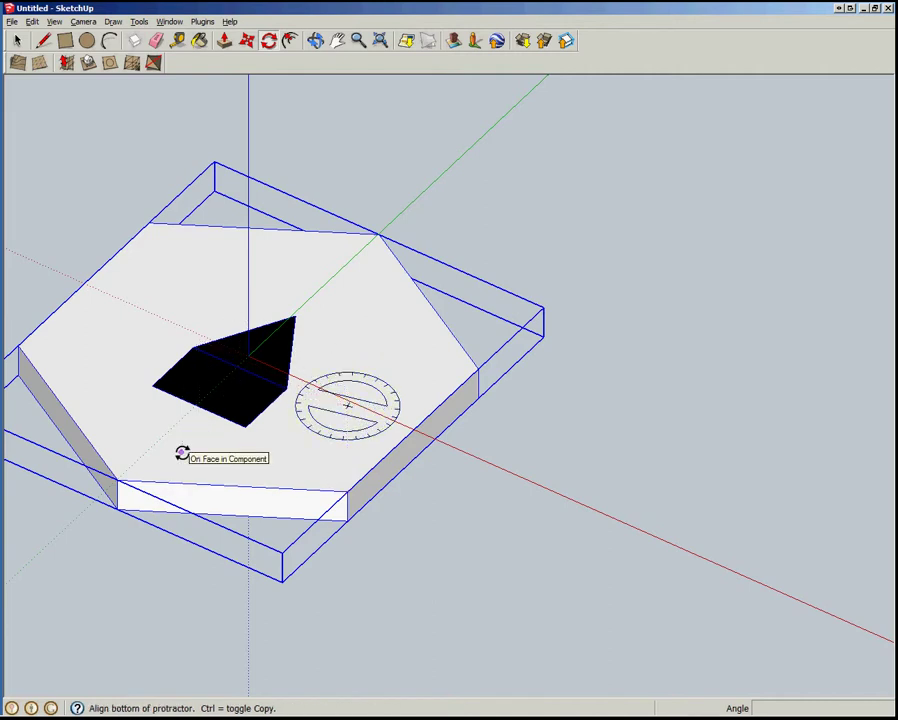
key("Escape")
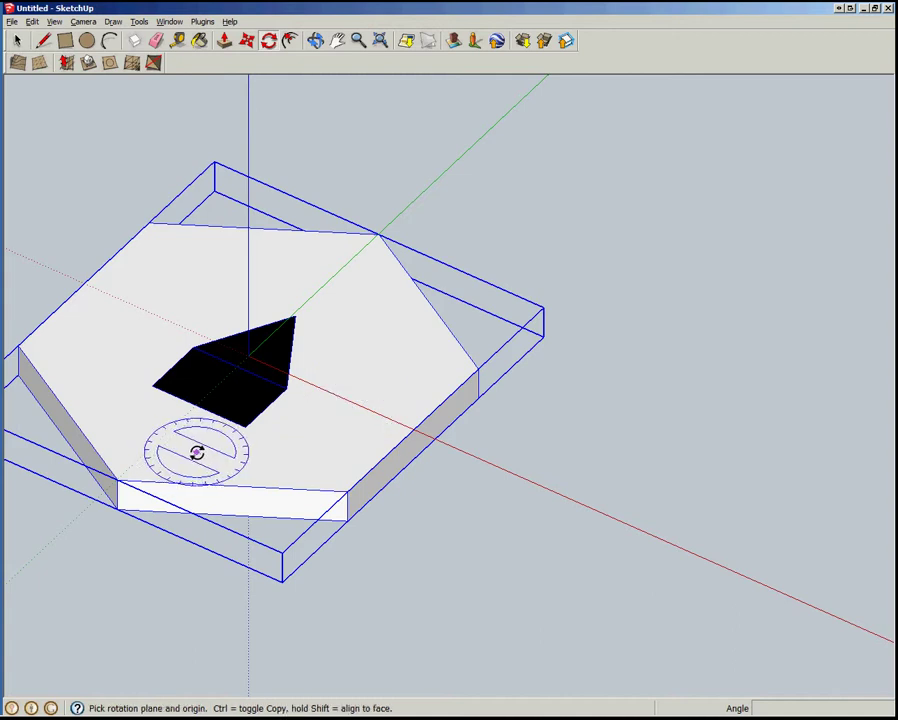
Rotate a copy of the hex slab 120° in the horizontal plane about its front corner, edge to edge with the original
left_click(348, 492)
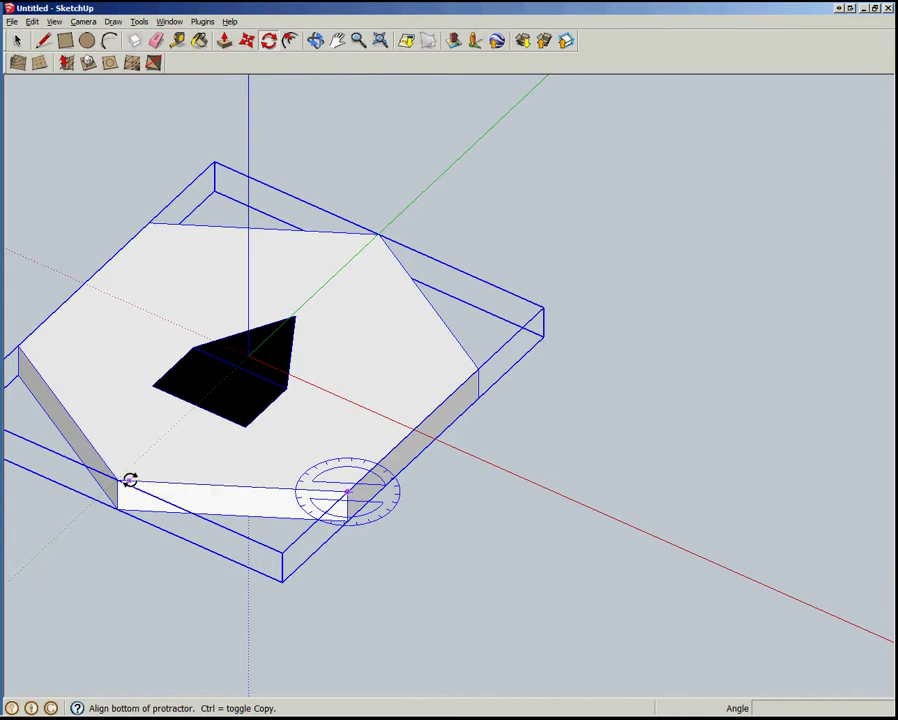
left_click_drag(121, 482, 220, 485)
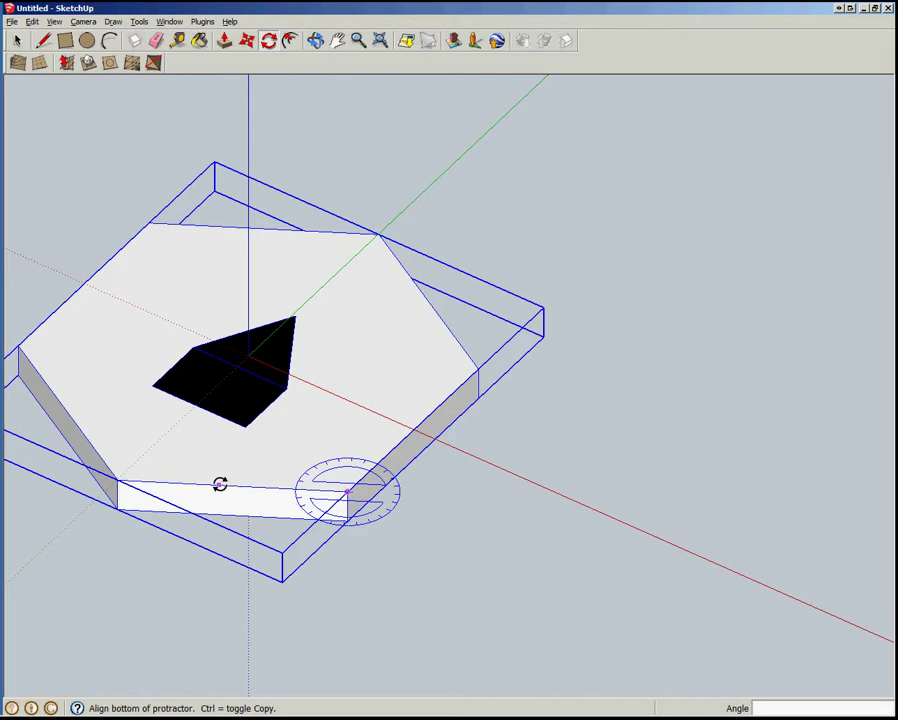
left_click(220, 484)
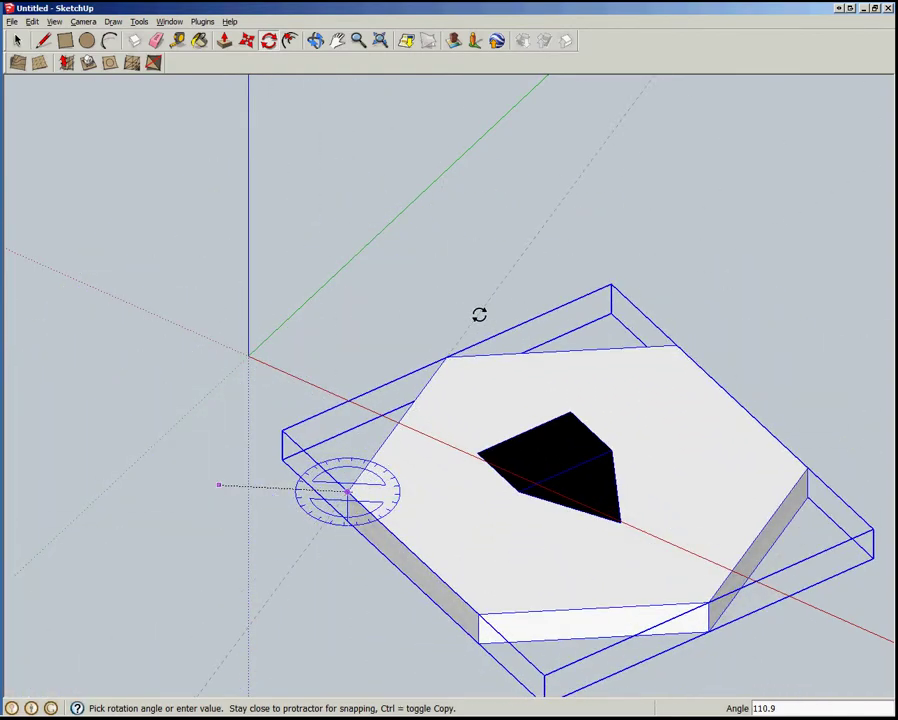
key("ctrl")
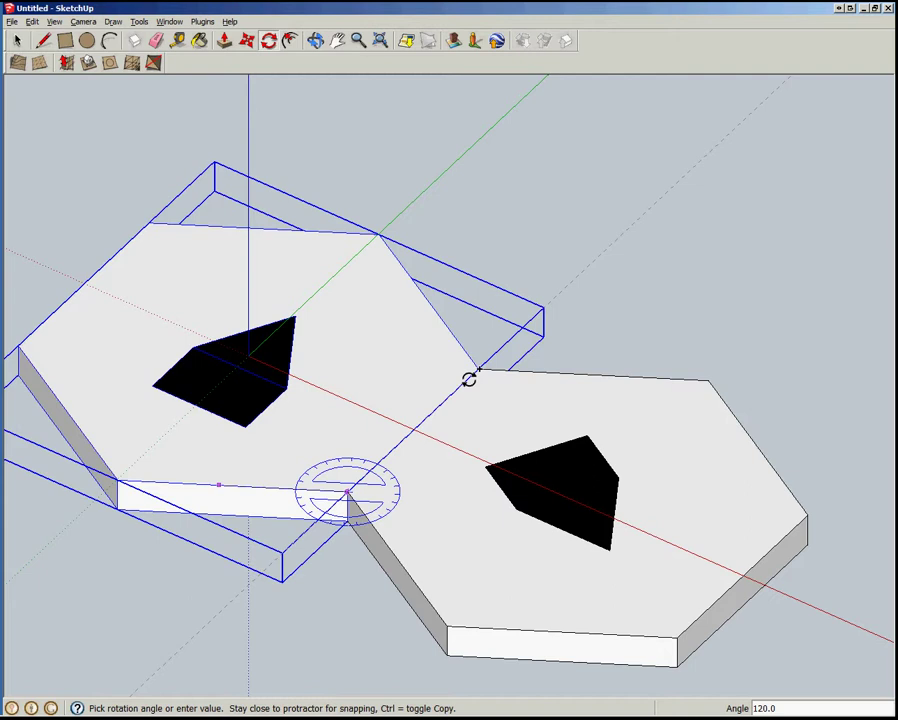
left_click(468, 378)
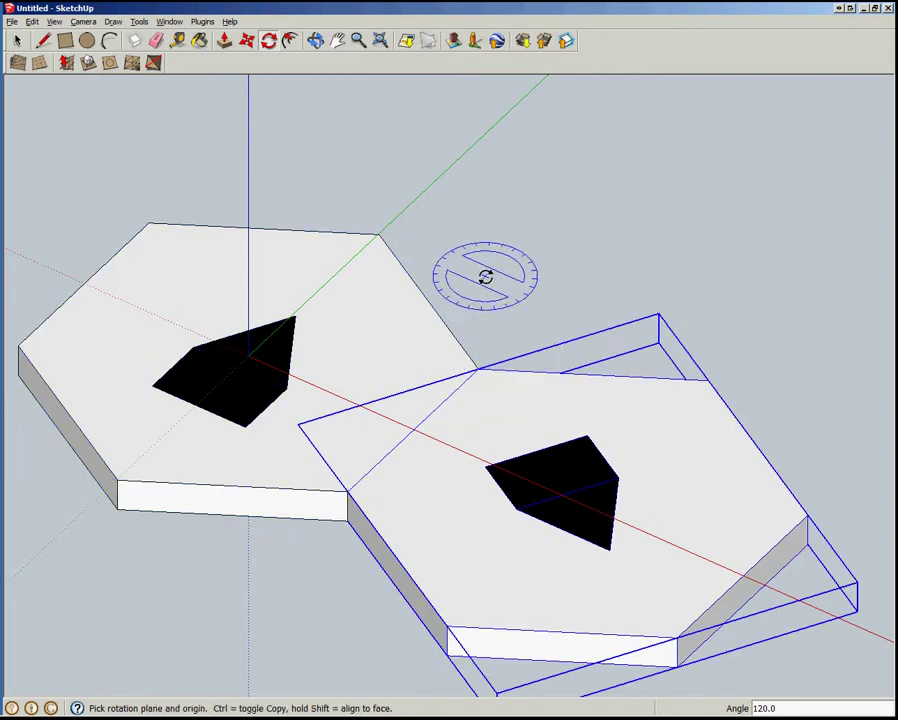
Try multiplying the rotated copy into two around the same corner, return to a single copy with *1 and /1, and clear the selection
scroll(456, 230, "down", 3)
scroll(400, 505, "down", 1)
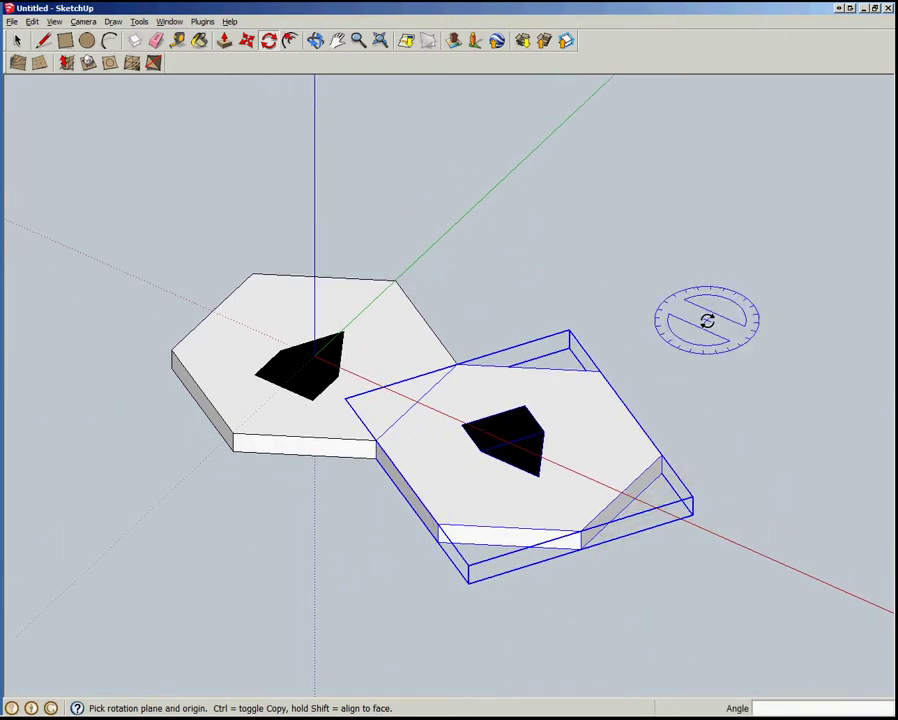
scroll(712, 230, "down", 2)
scroll(457, 537, "down", 1)
scroll(453, 537, "up", 3)
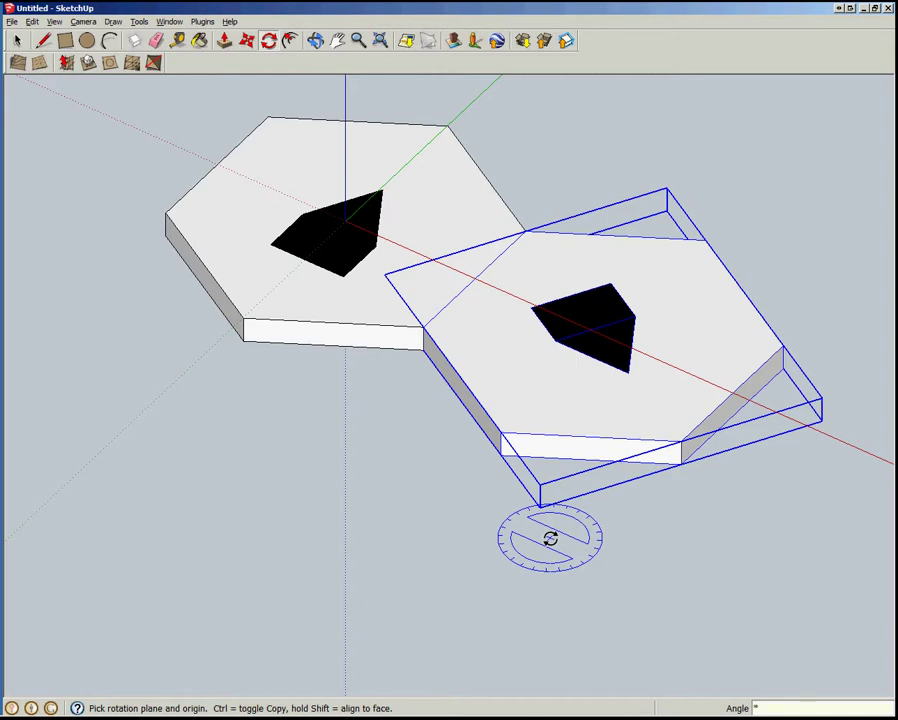
key("Return")
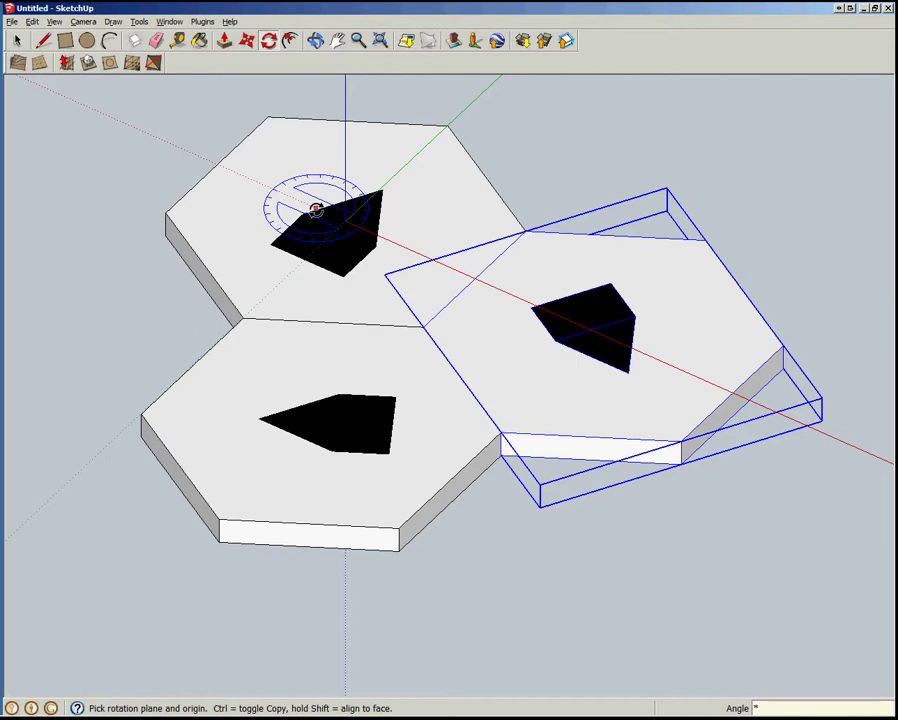
key("ctrl+z")
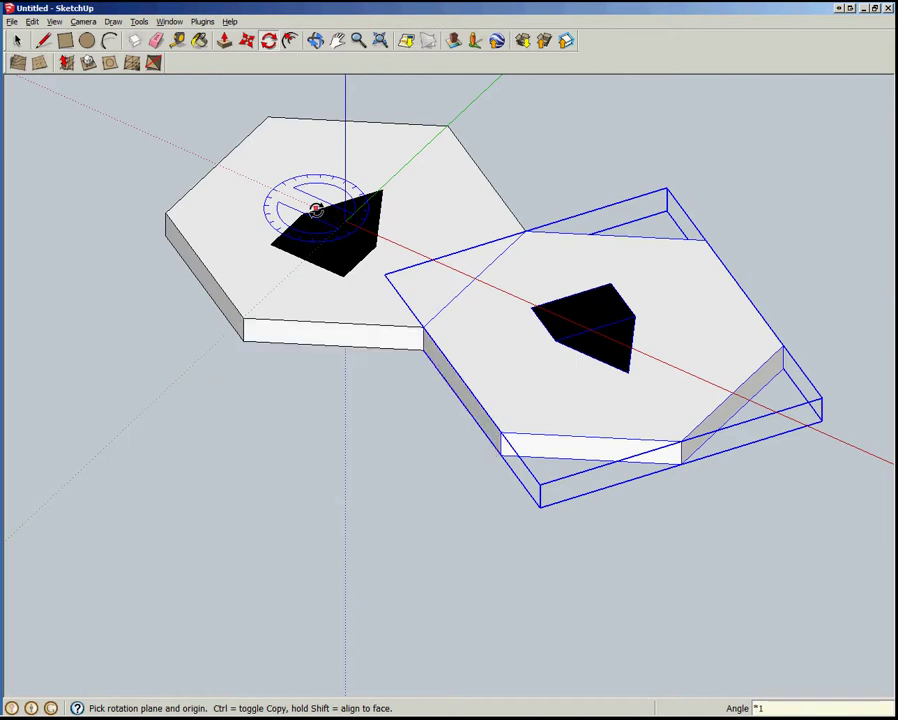
type("2")
key("Return")
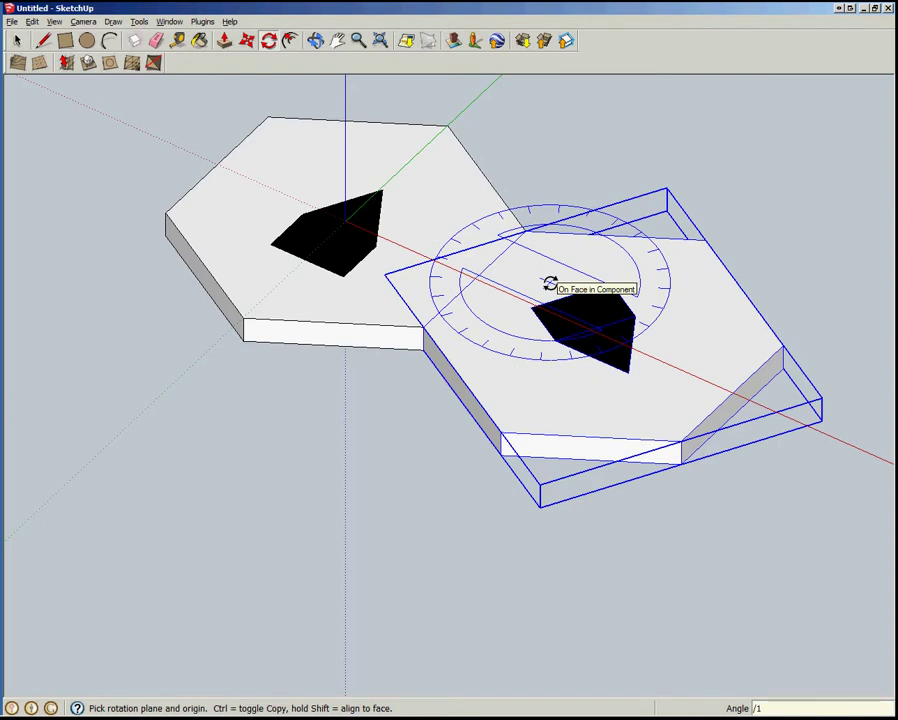
key("space")
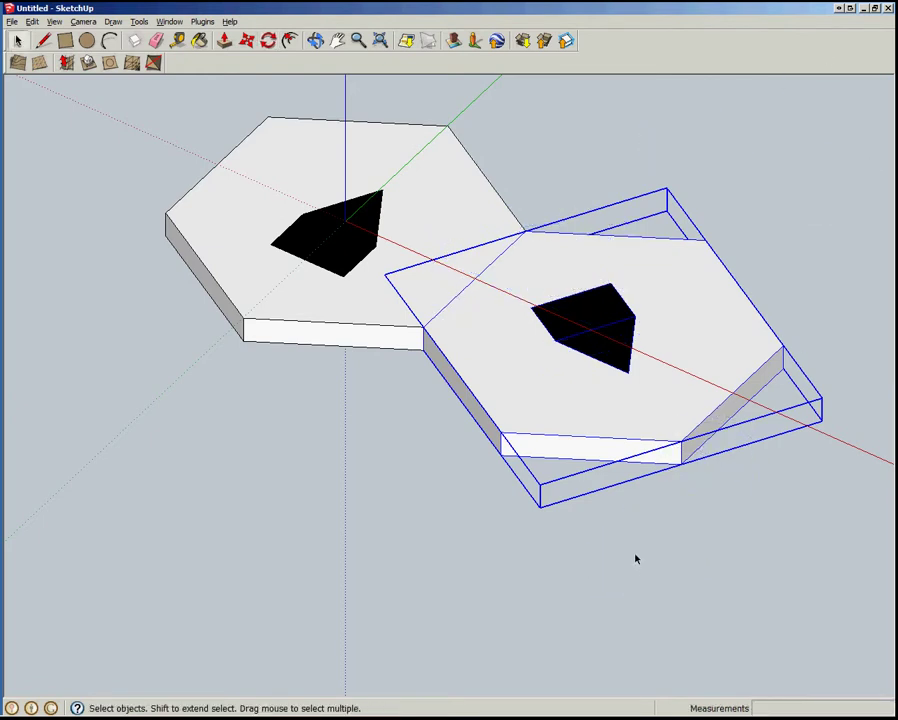
left_click(635, 556)
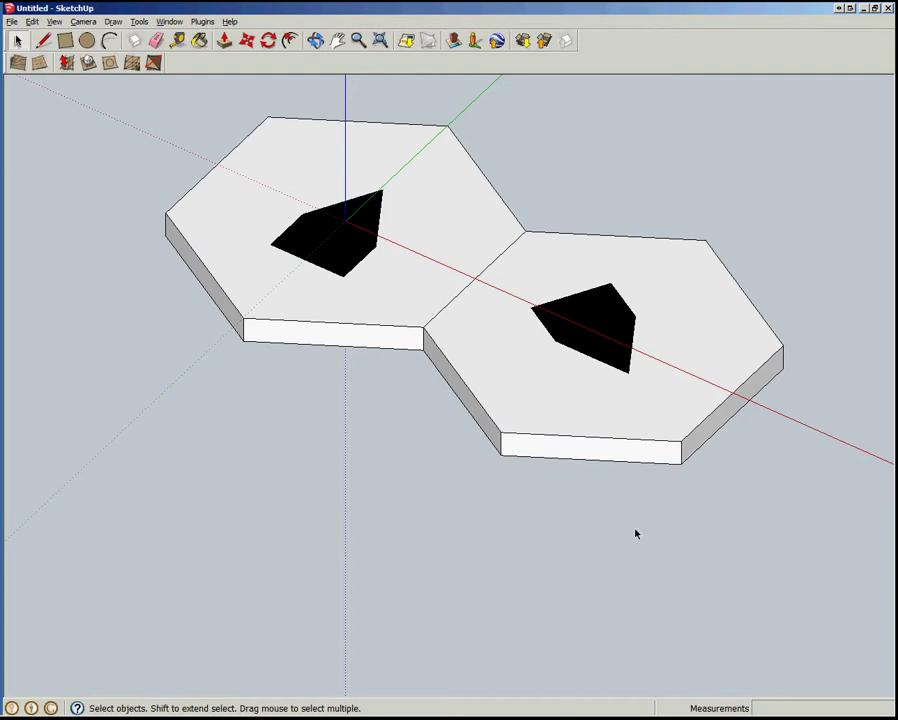
Rotate a copy of the second hex slab 125° about its front top edge so it stands tilted up from that edge
key("q")
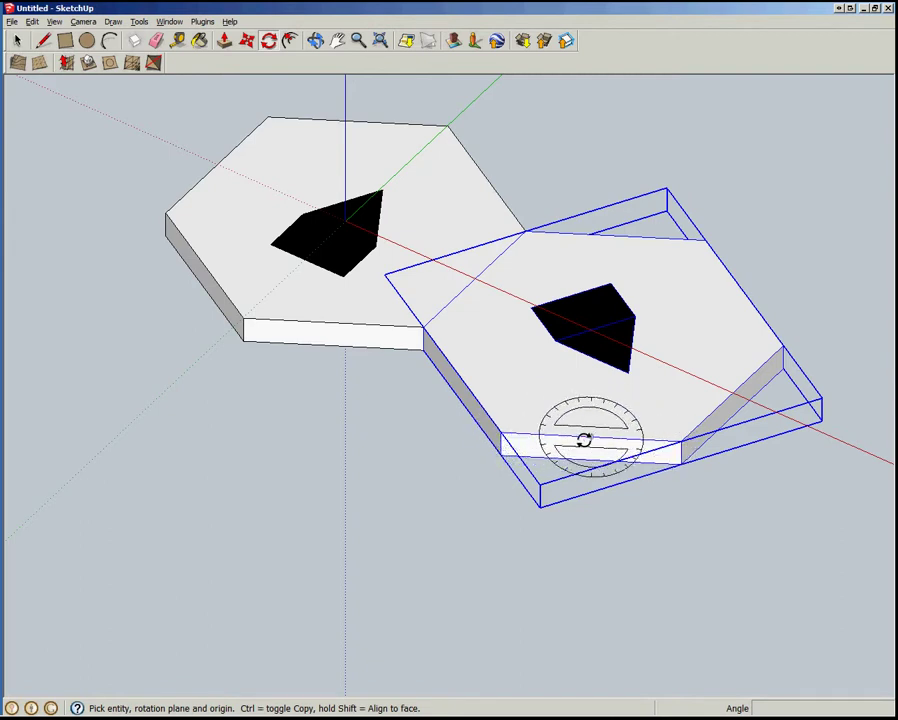
left_click(501, 433)
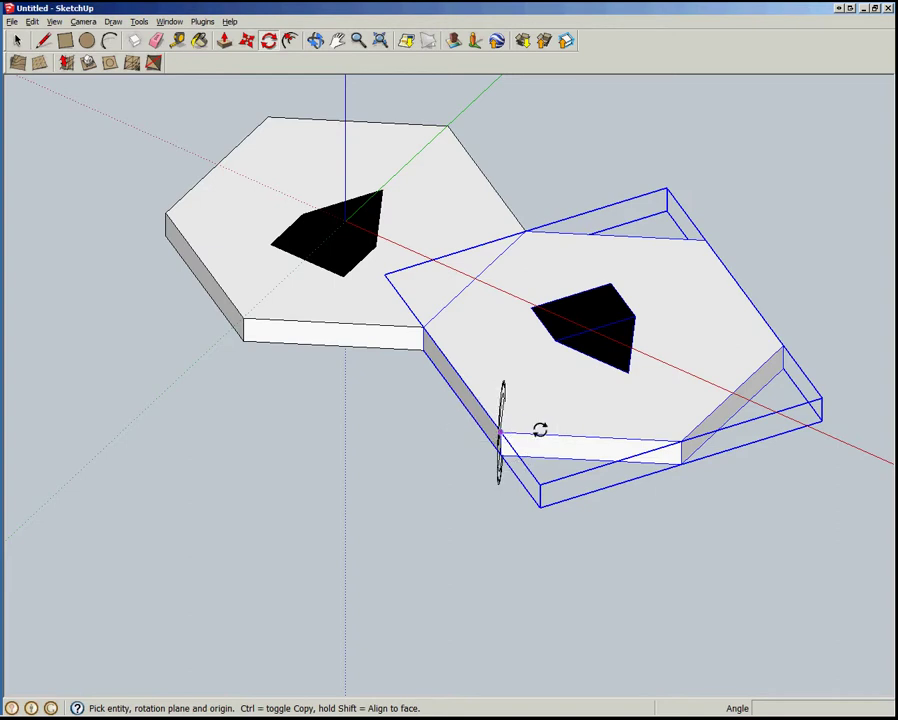
left_click(676, 436)
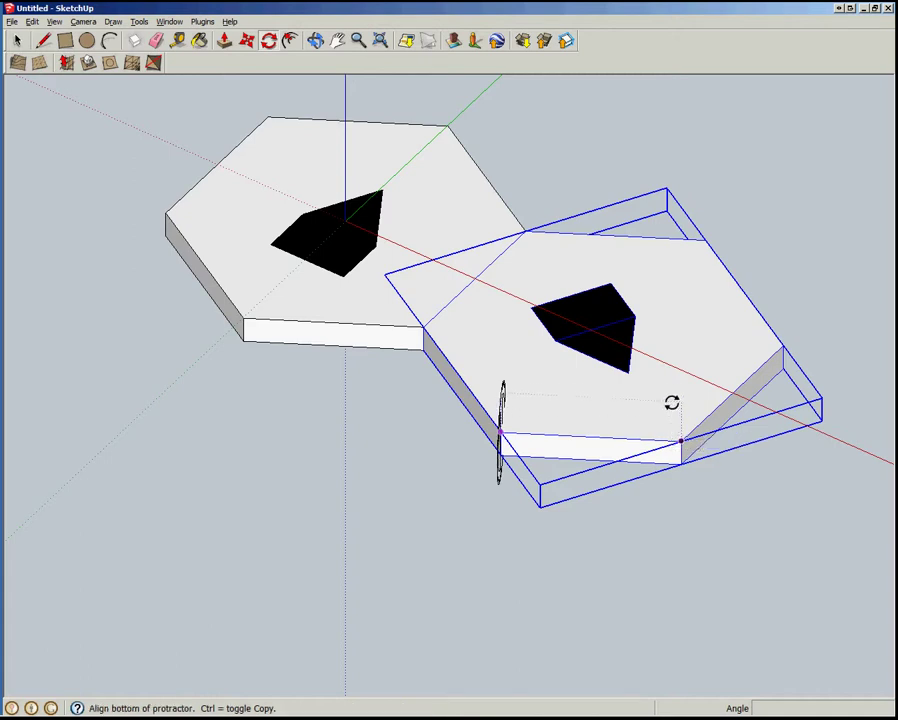
left_click(528, 233)
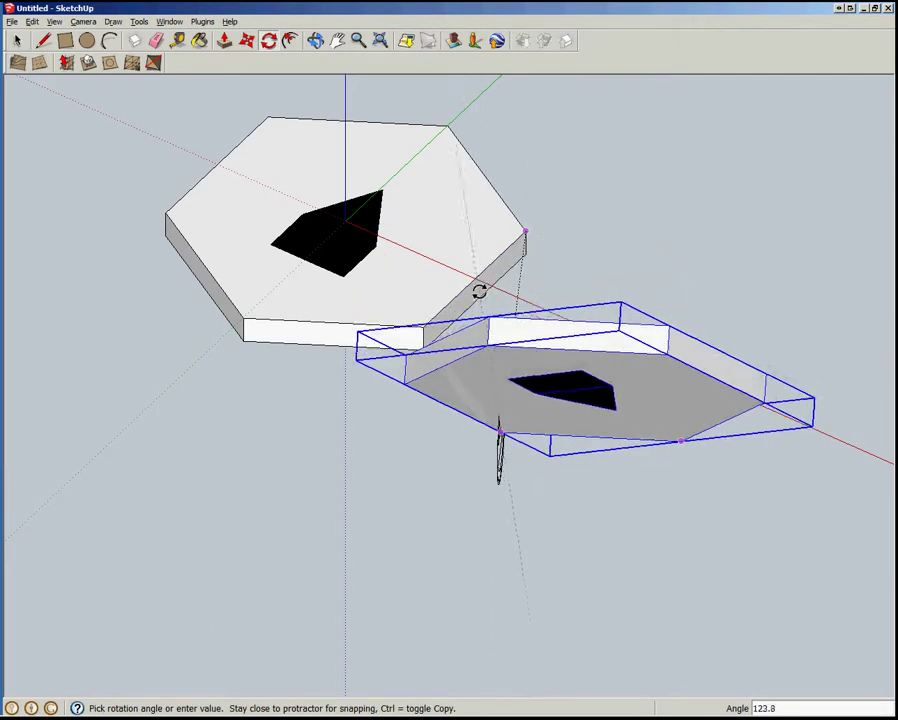
middle_click_drag(480, 304, 370, 525)
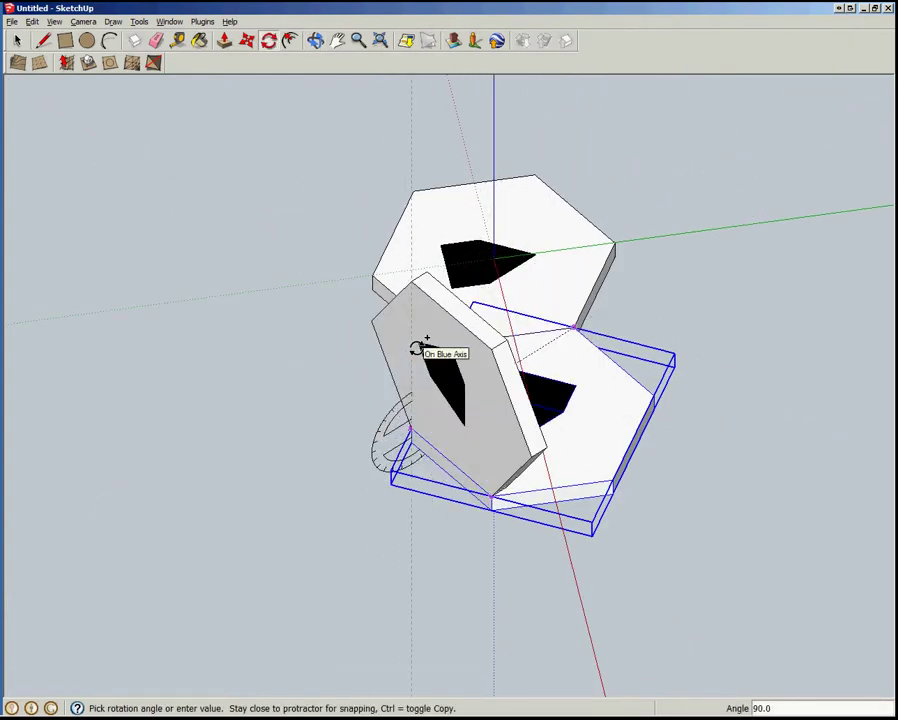
middle_click_drag(416, 347, 238, 140)
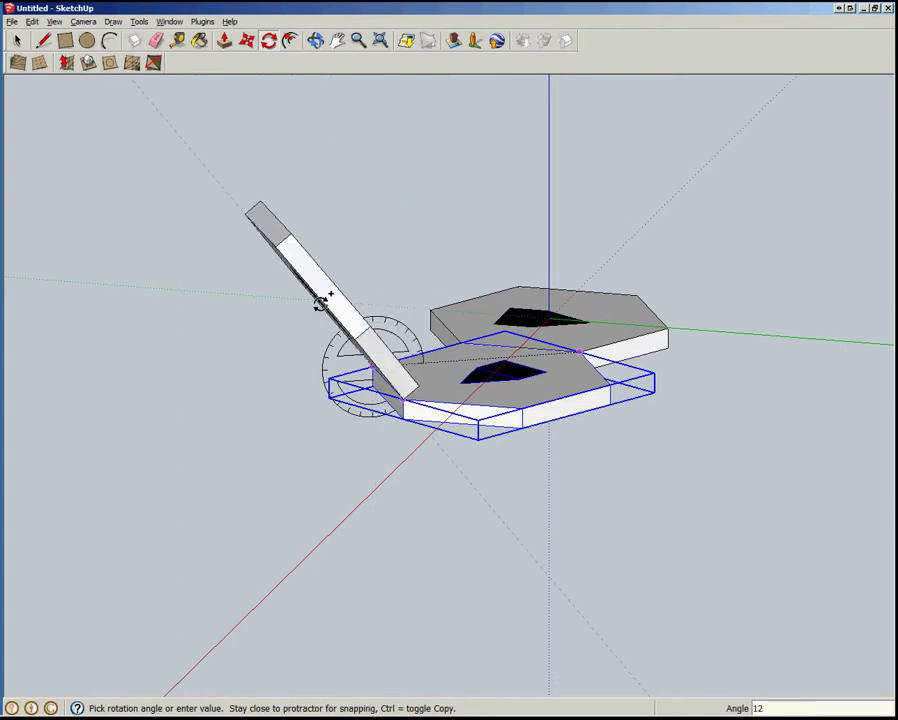
type("5")
key("Return")
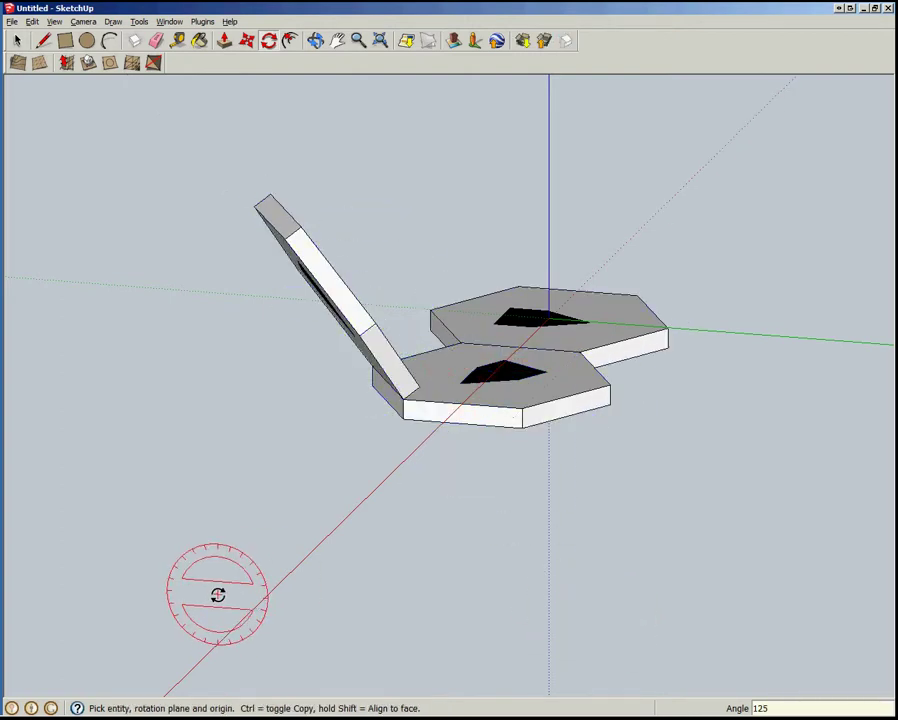
Add a 15° protractor guide on the first slab's top face, centred on its front corner and measured from the shared edge's far end
middle_click_drag(214, 592, 860, 360)
middle_click_drag(416, 366, 730, 628)
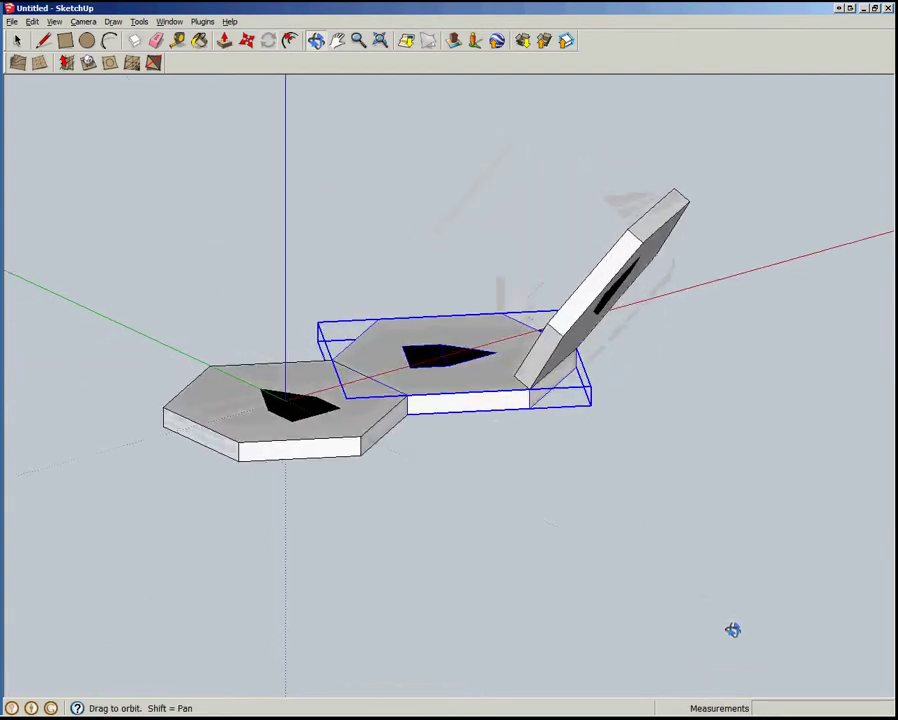
middle_click_drag(458, 438, 412, 464)
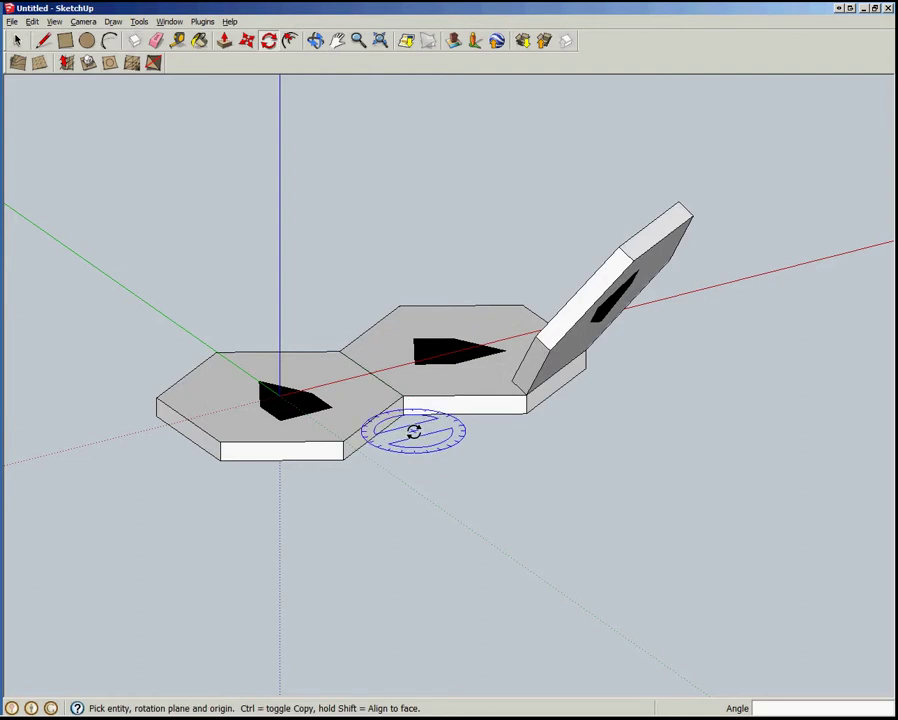
key("p")
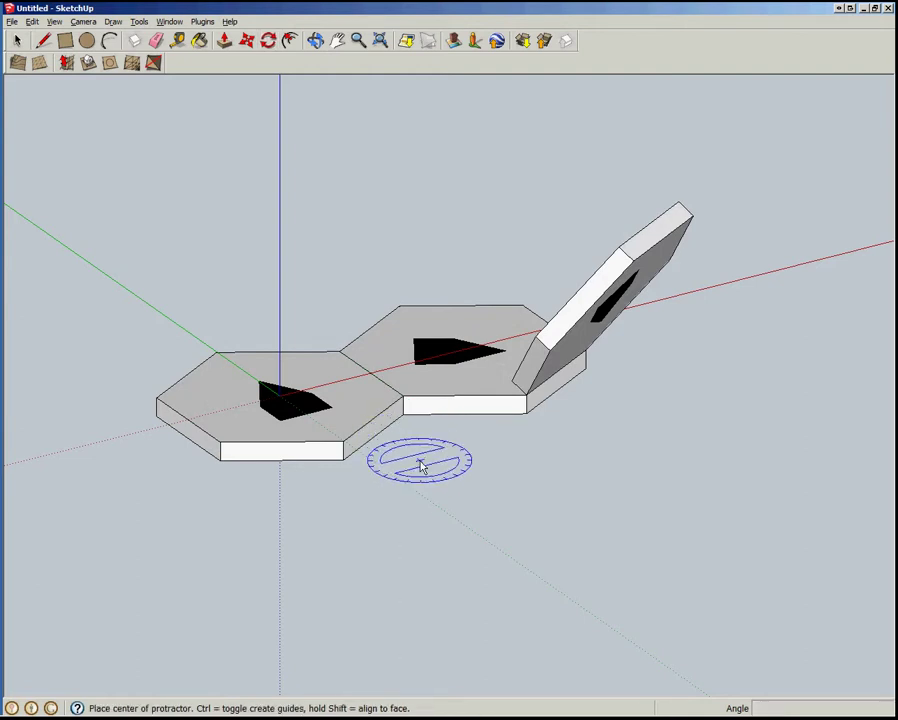
left_click(137, 22)
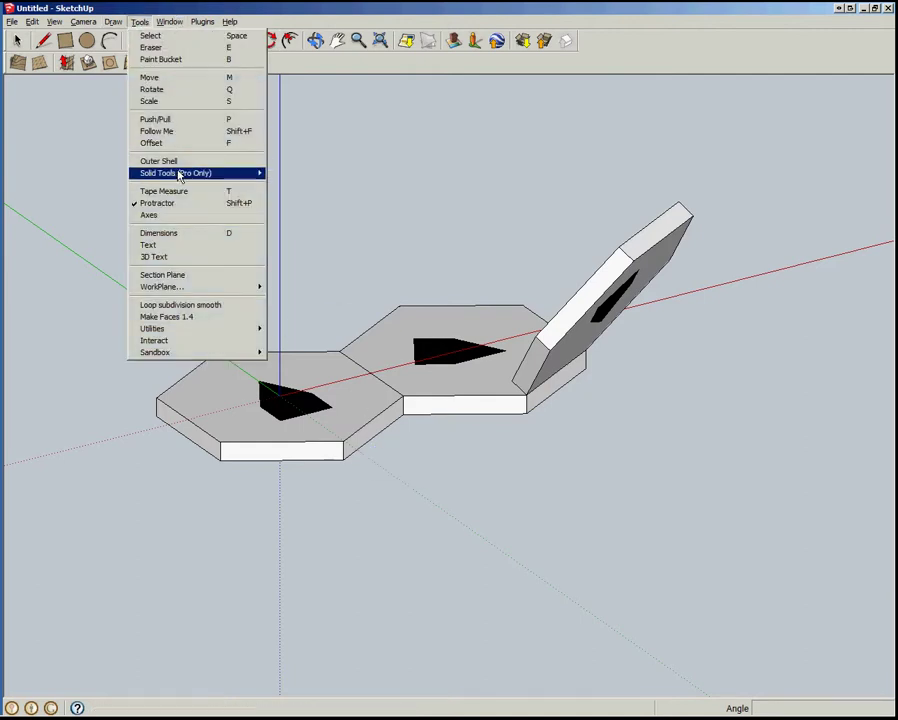
left_click(580, 9)
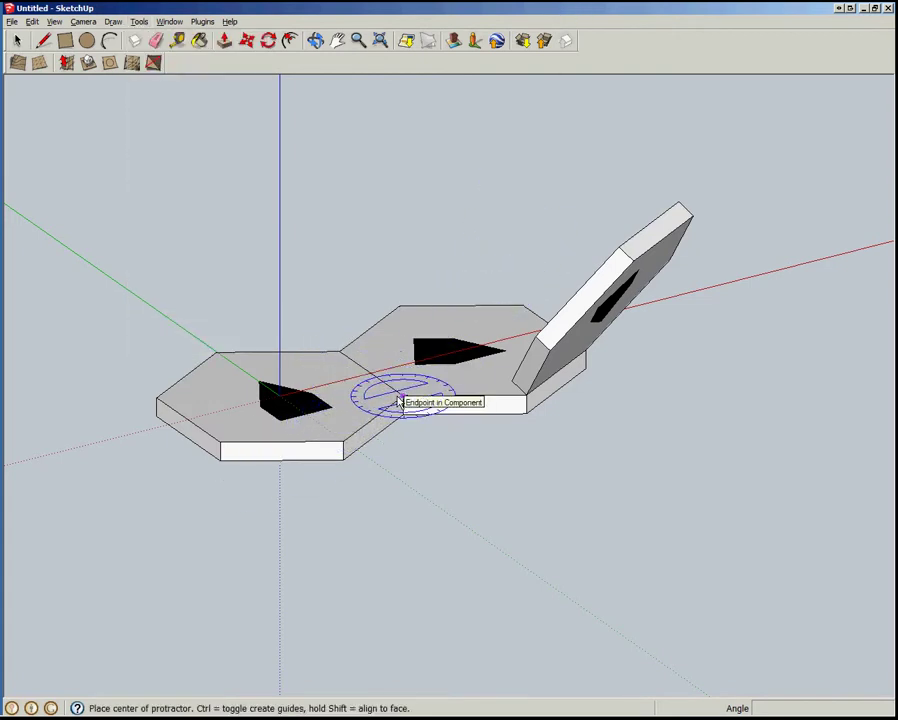
scroll(400, 400, "up", 5)
middle_click_drag(381, 325, 310, 600)
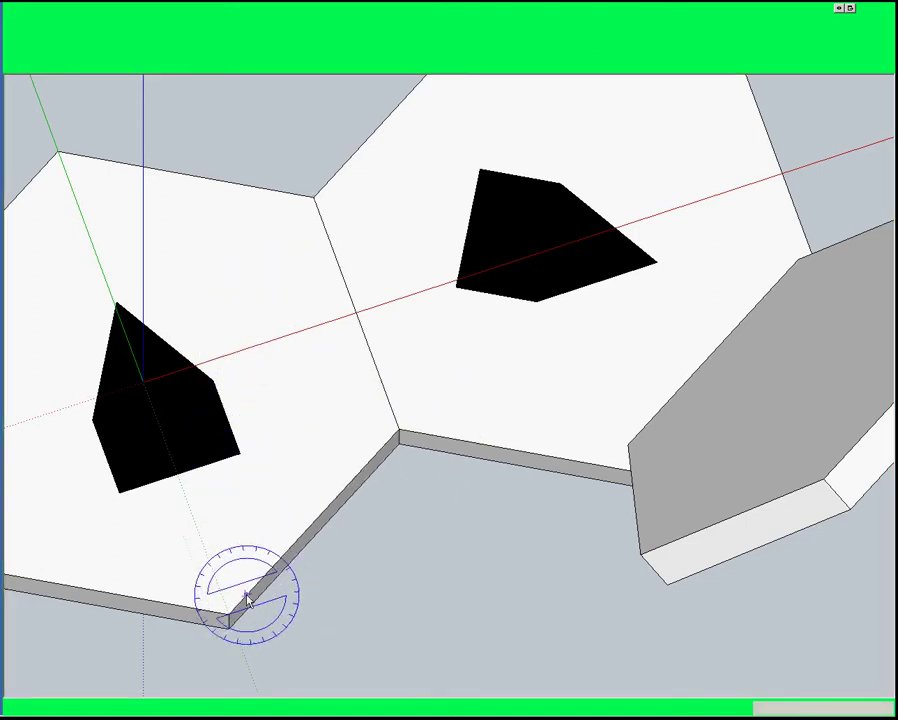
middle_click_drag(228, 620, 236, 314)
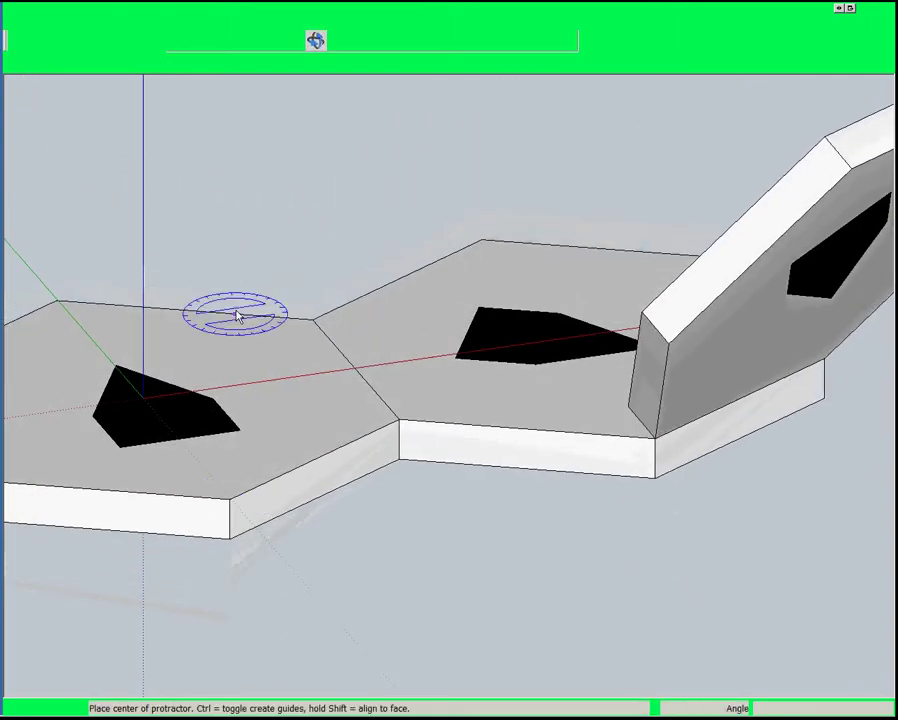
left_click(229, 500)
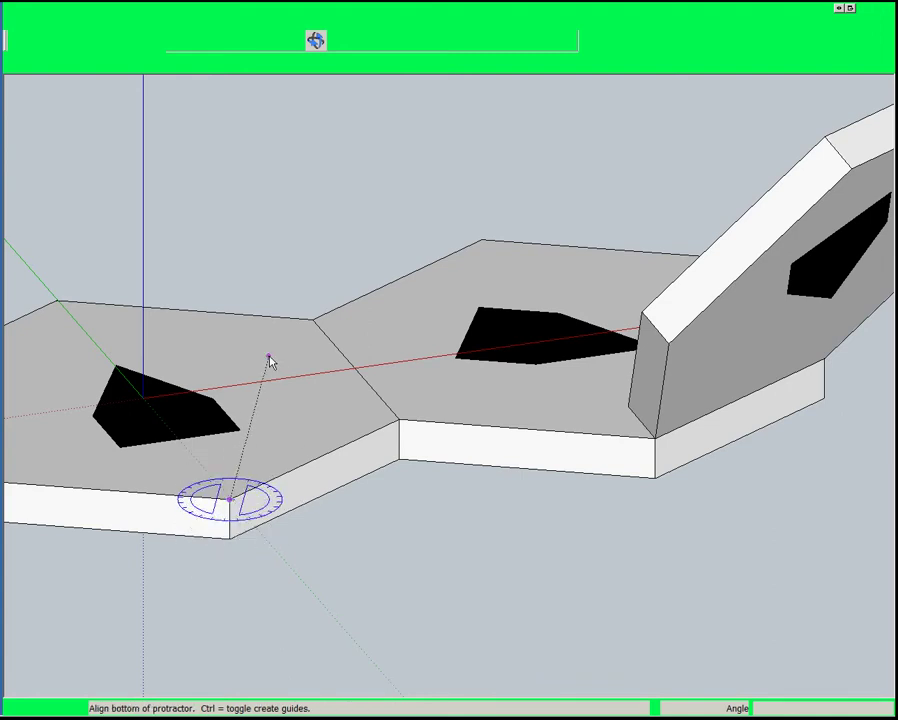
left_click(312, 320)
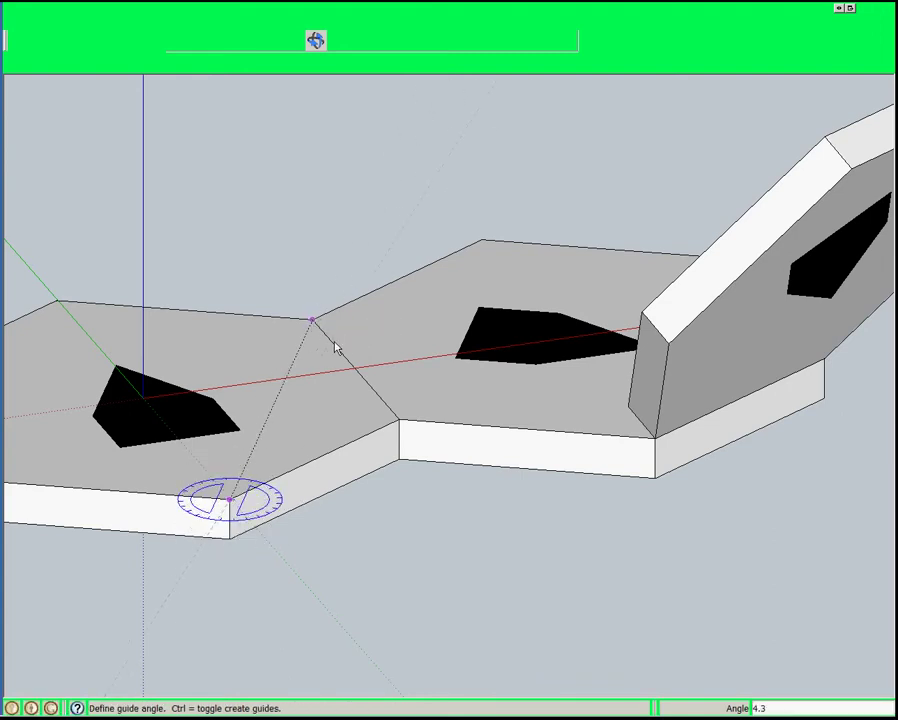
left_click(363, 388)
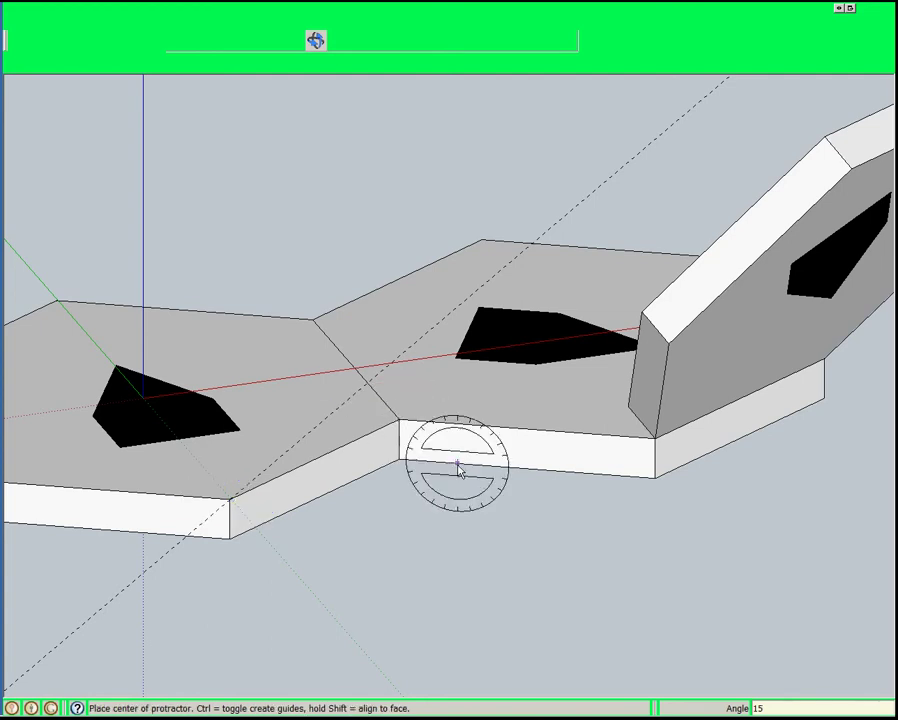